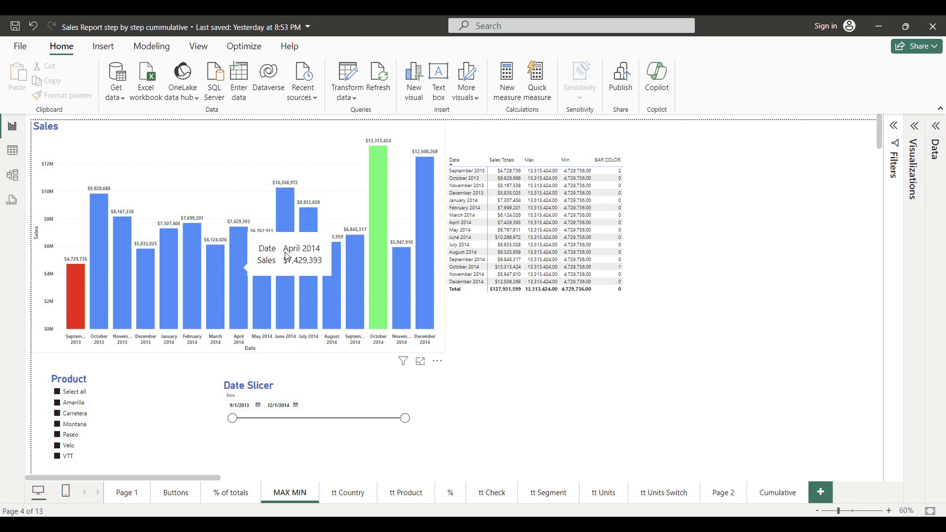
# Clear the Product slicer's full selection and filter the Sales chart by each product in turn, from Amarilla through VTT
pyautogui.click(529, 160)
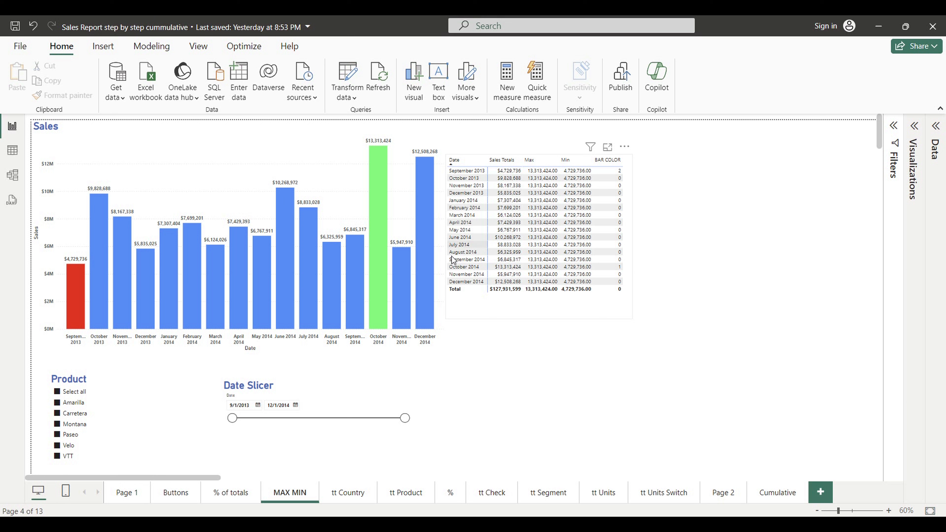
pyautogui.click(58, 392)
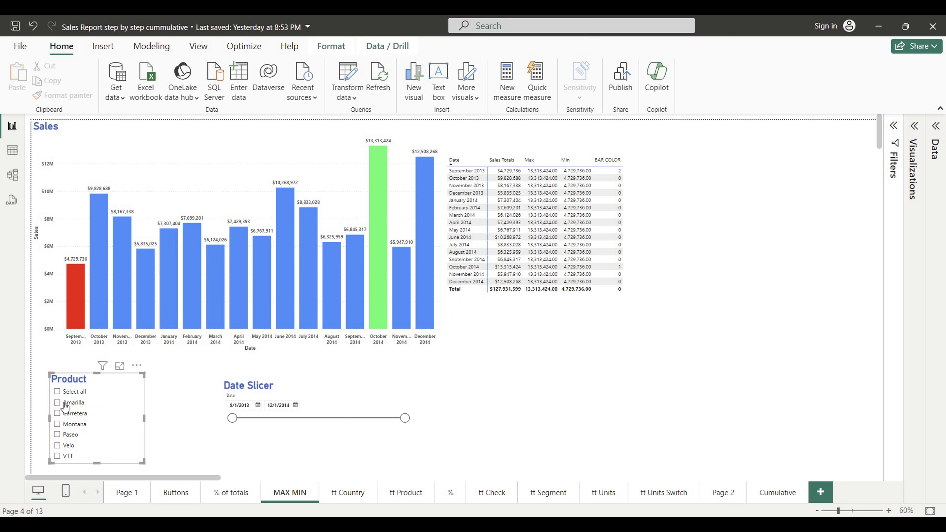
pyautogui.click(63, 403)
pyautogui.click(64, 414)
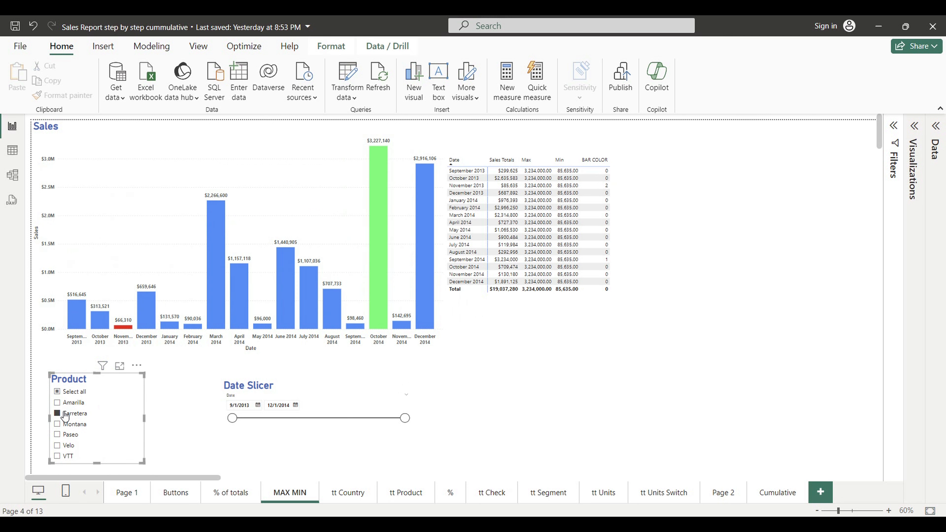
pyautogui.click(58, 425)
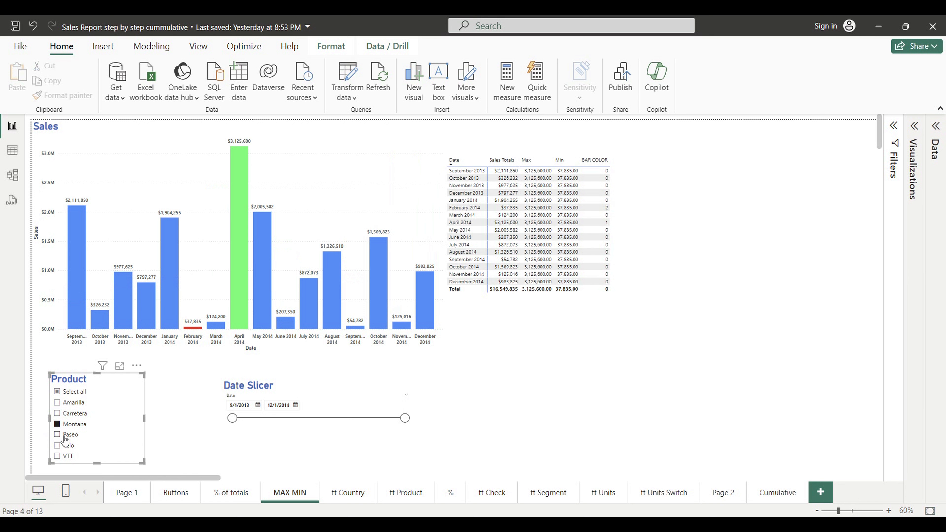
pyautogui.click(60, 436)
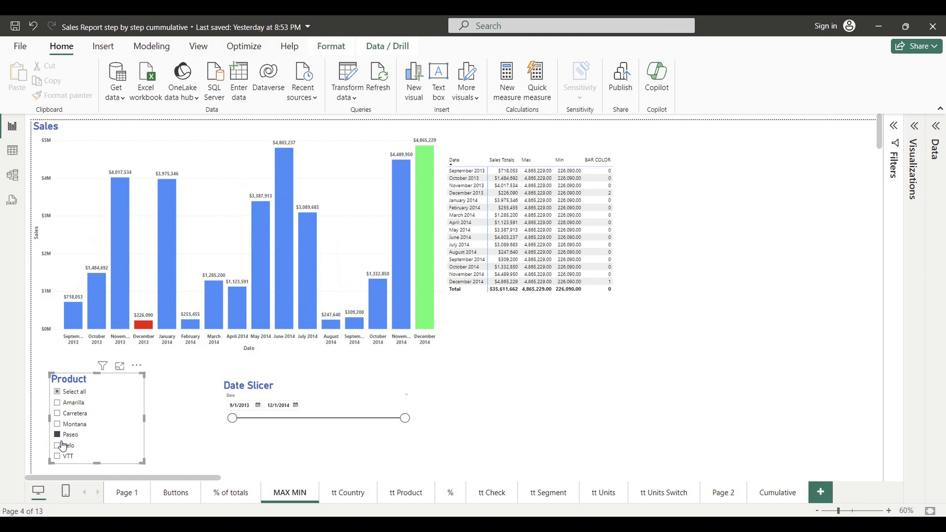
pyautogui.click(61, 446)
pyautogui.click(63, 457)
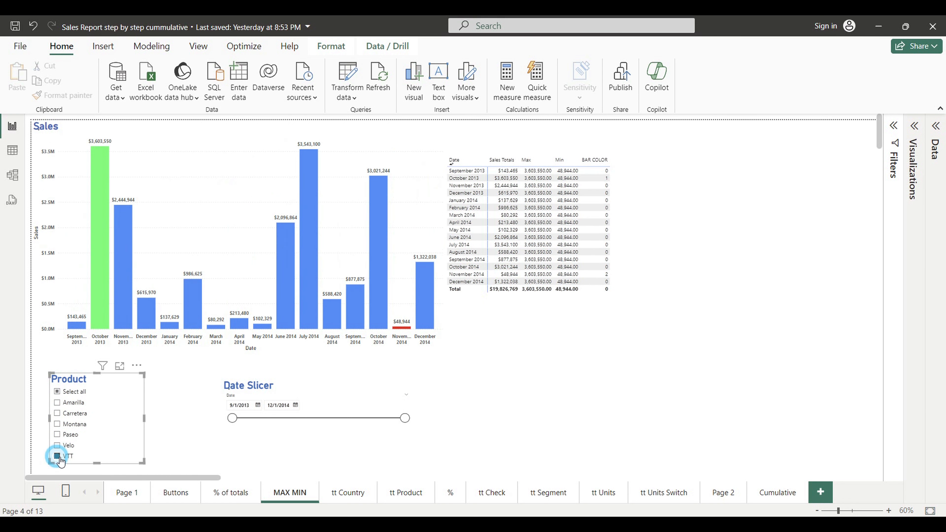
# Try a combined VTT, Montana and Amarilla filter with a 12/5/2013 start date, and restore the full date range and all products
pyautogui.keyDown('ctrl'); pyautogui.click(57, 424); pyautogui.keyUp('ctrl')
pyautogui.keyDown('ctrl'); pyautogui.click(60, 405); pyautogui.keyUp('ctrl')
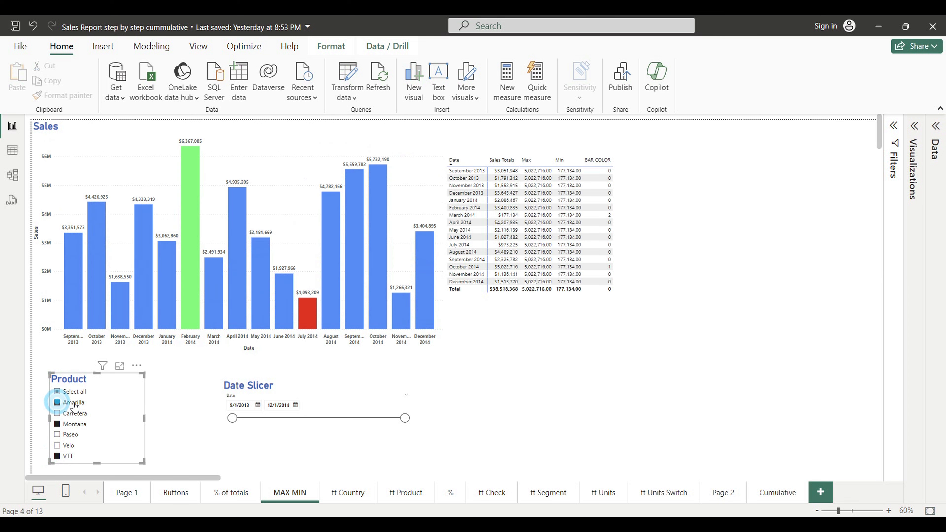
pyautogui.moveTo(233, 418); pyautogui.dragTo(269, 417)
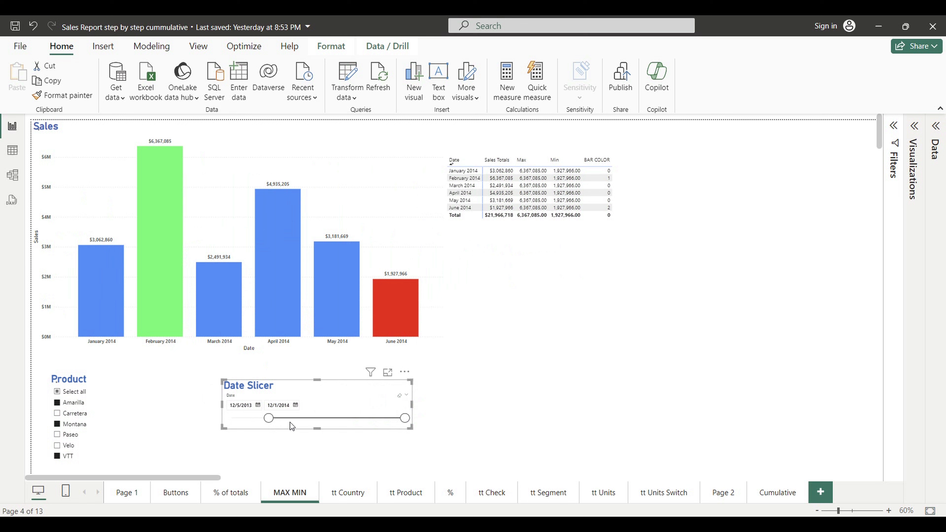
pyautogui.moveTo(269, 418); pyautogui.dragTo(214, 410)
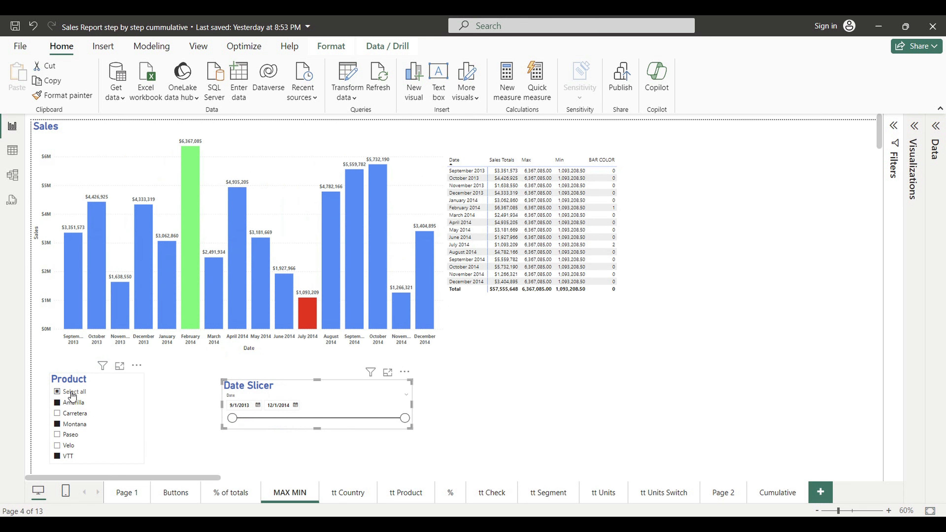
pyautogui.click(65, 394)
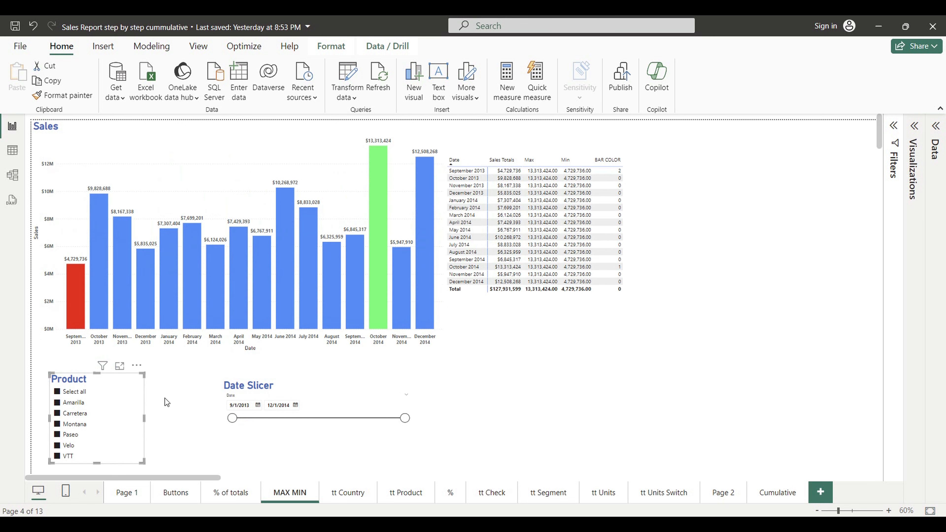
pyautogui.click(189, 405)
# On the % of totals page, test the % of totals Parameter at 0.96 and at about 0.05
pyautogui.click(232, 494)
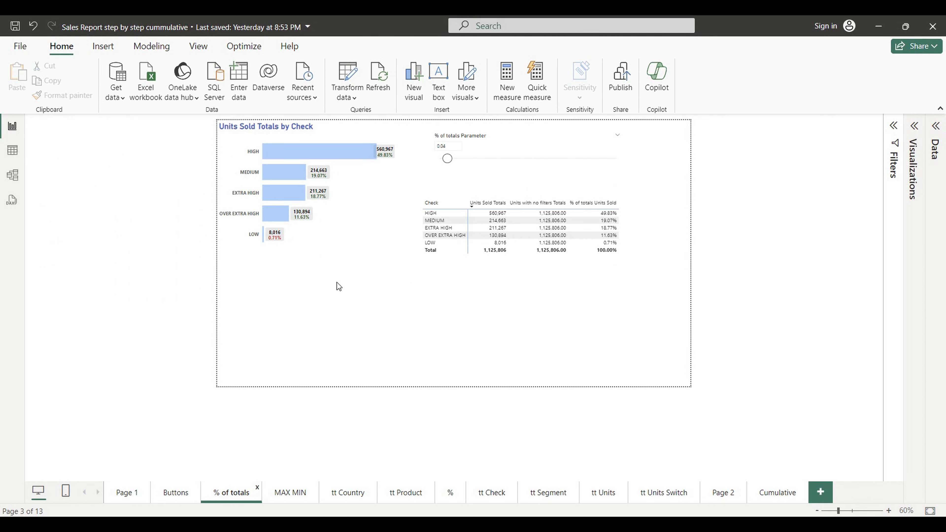
pyautogui.moveTo(448, 159); pyautogui.dragTo(615, 161)
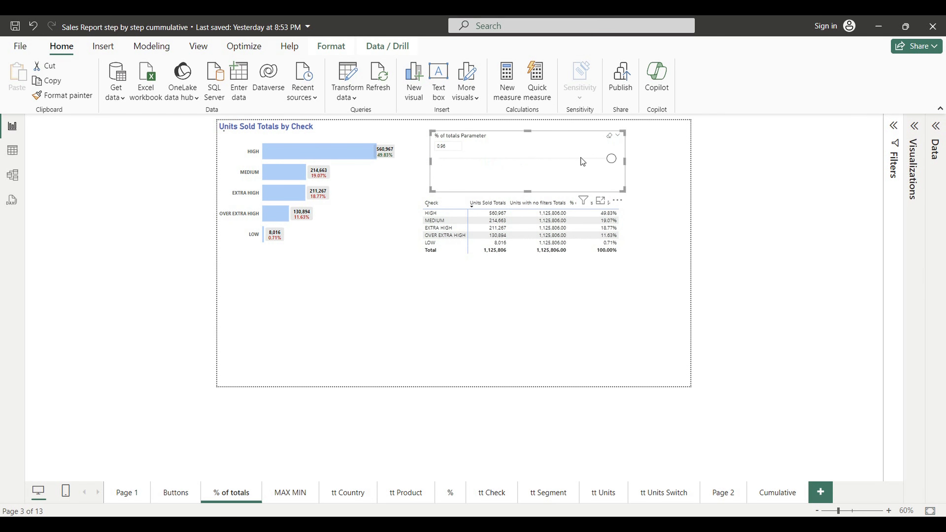
pyautogui.moveTo(612, 159); pyautogui.dragTo(451, 160)
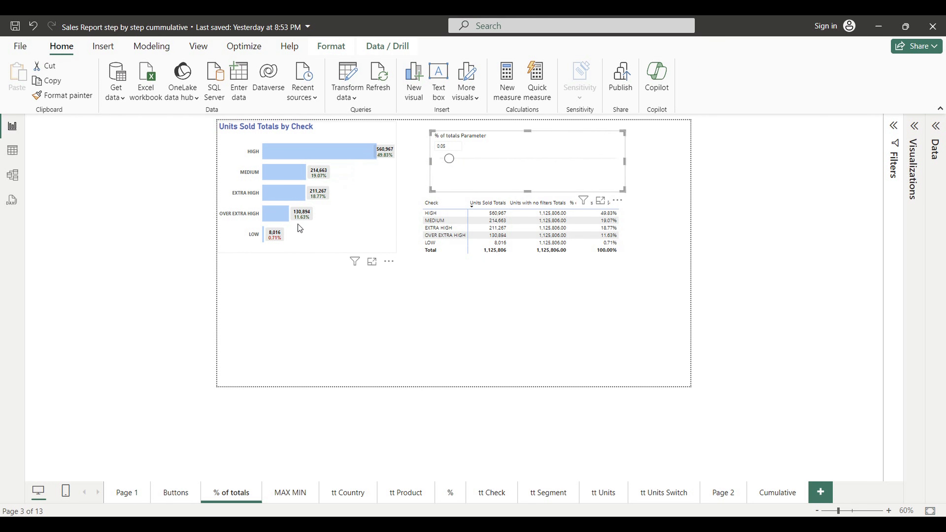
# On the Buttons page, switch the units sold chart through the Product, Country, Segment and Check views
pyautogui.click(177, 495)
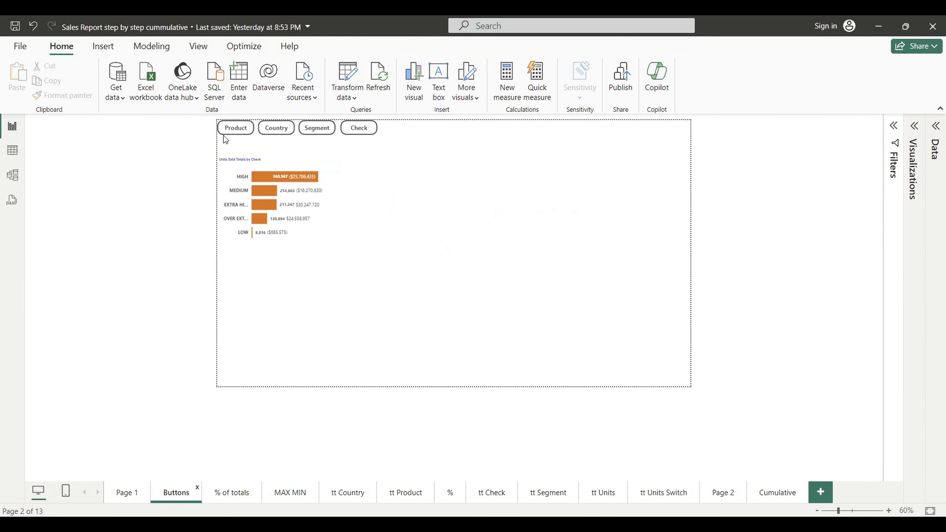
pyautogui.keyDown('ctrl'); pyautogui.click(237, 130); pyautogui.keyUp('ctrl')
pyautogui.keyDown('ctrl'); pyautogui.click(275, 130); pyautogui.keyUp('ctrl')
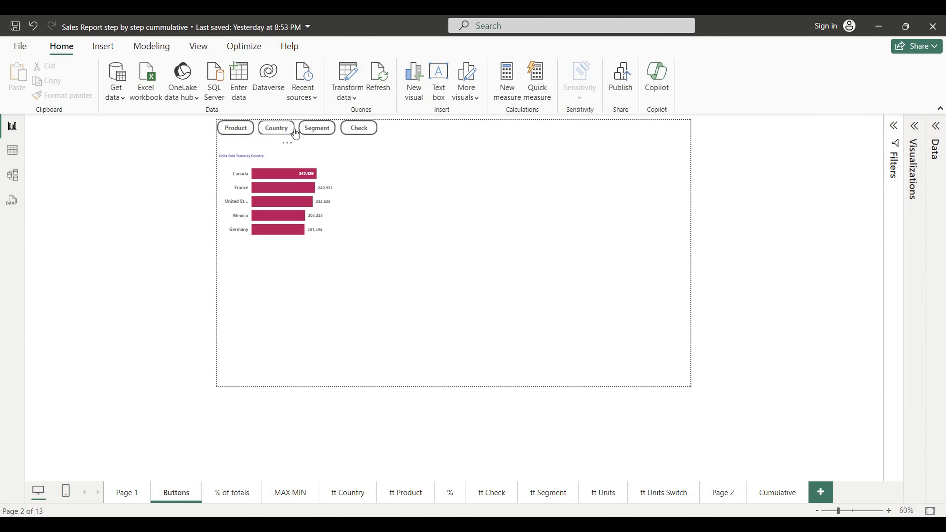
pyautogui.keyDown('ctrl'); pyautogui.click(317, 129); pyautogui.keyUp('ctrl')
pyautogui.keyDown('ctrl'); pyautogui.click(360, 129); pyautogui.keyUp('ctrl')
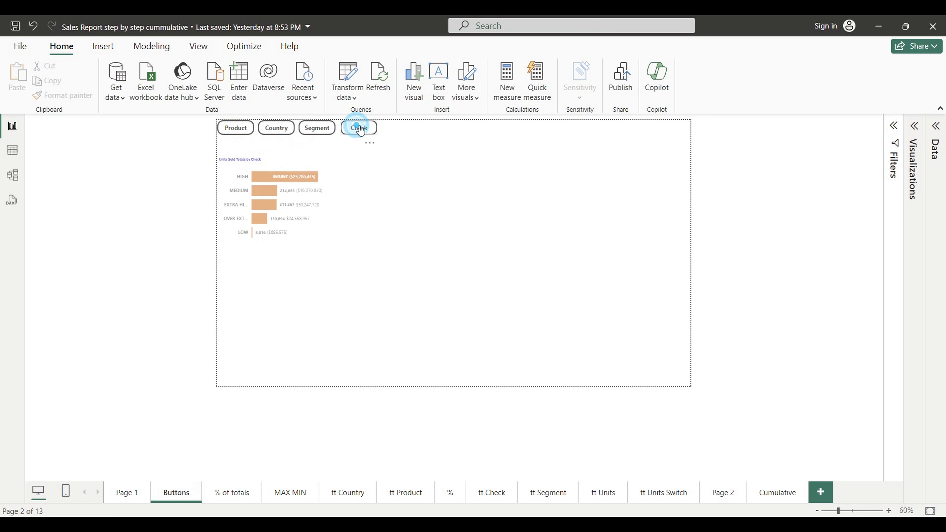
# On Page 1, set the Budget parameter of the Units Sold Totals by Date chart to 73427
pyautogui.click(123, 496)
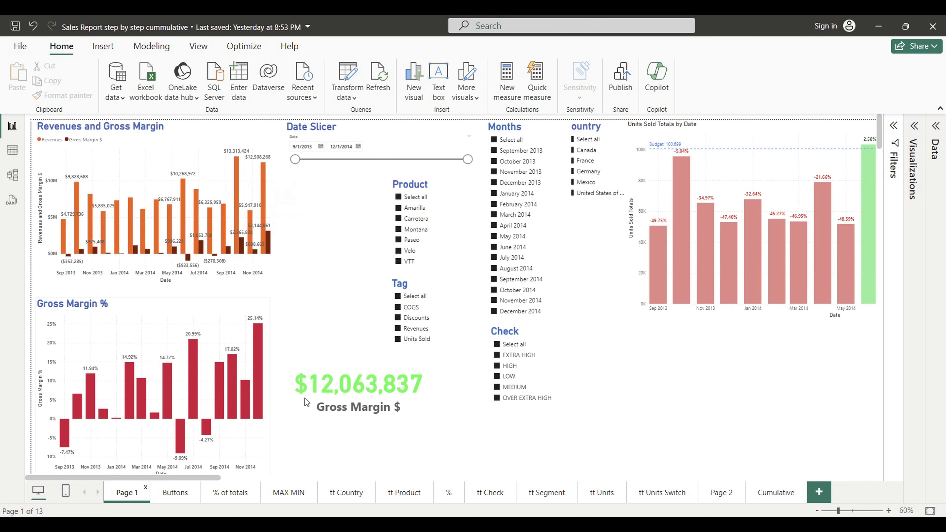
pyautogui.moveTo(208, 479); pyautogui.dragTo(313, 468)
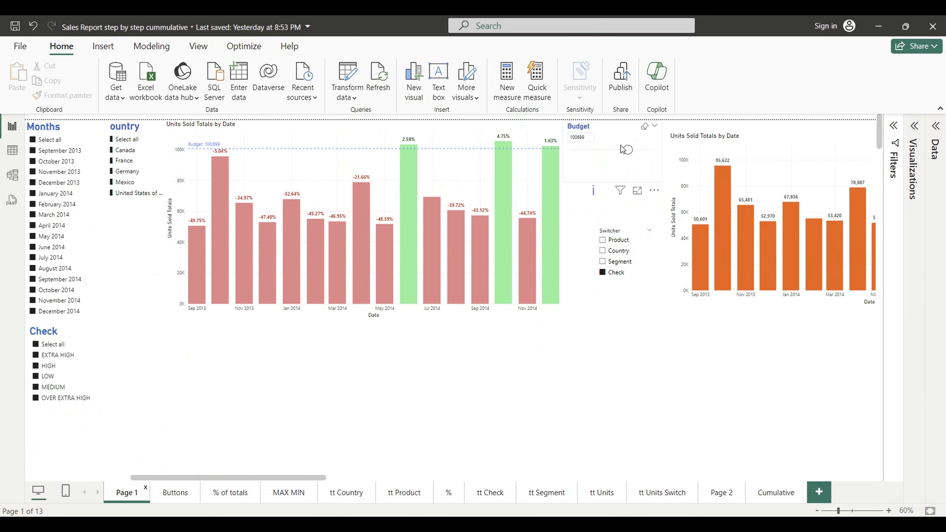
pyautogui.moveTo(628, 150)
pyautogui.mouseDown()
pyautogui.moveTo(659, 151)
pyautogui.moveTo(614, 150)
pyautogui.mouseUp()
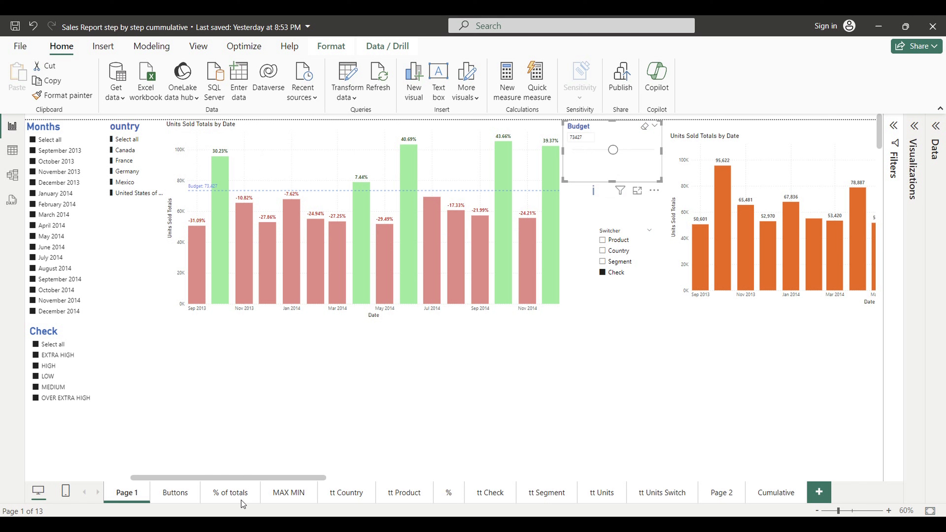
# Examine the orange Units Sold Totals by Date chart's tooltips with the Switcher on Check, Segment and Product
pyautogui.moveTo(260, 477); pyautogui.dragTo(341, 477)
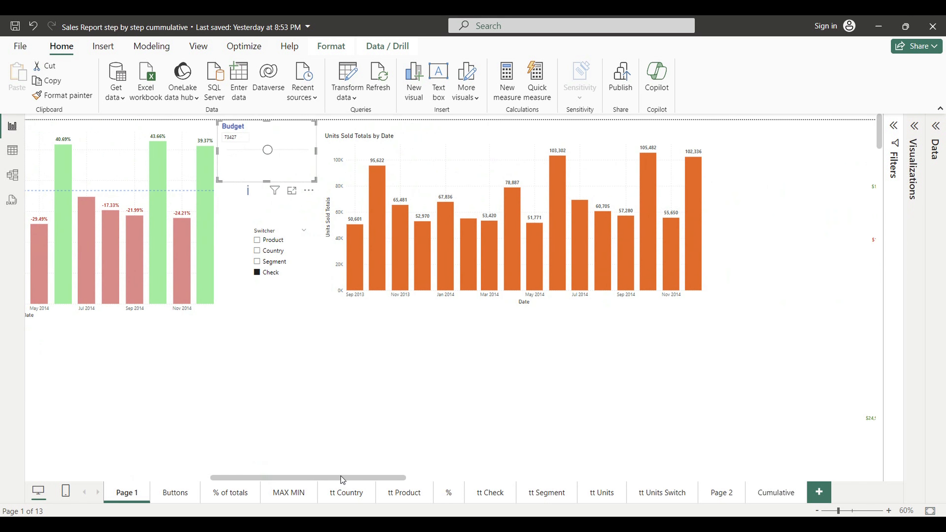
pyautogui.click(461, 387)
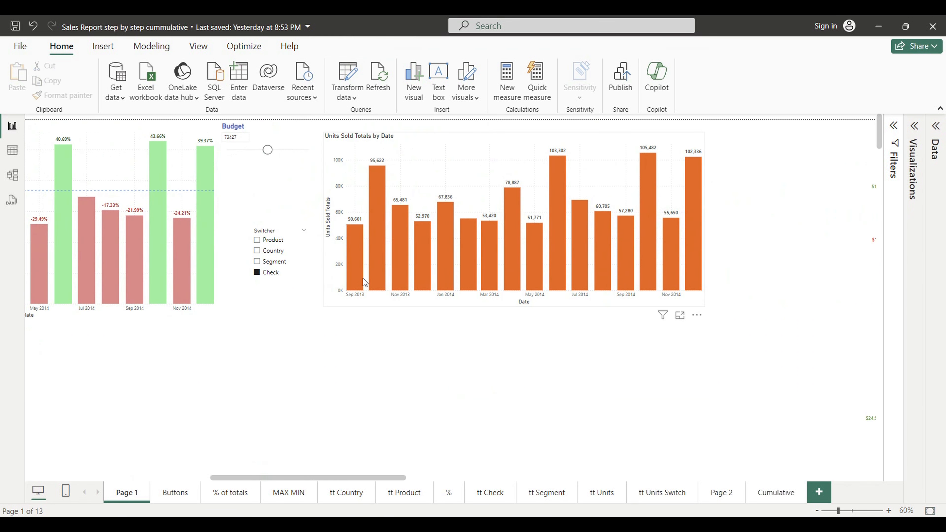
pyautogui.moveTo(362, 275)
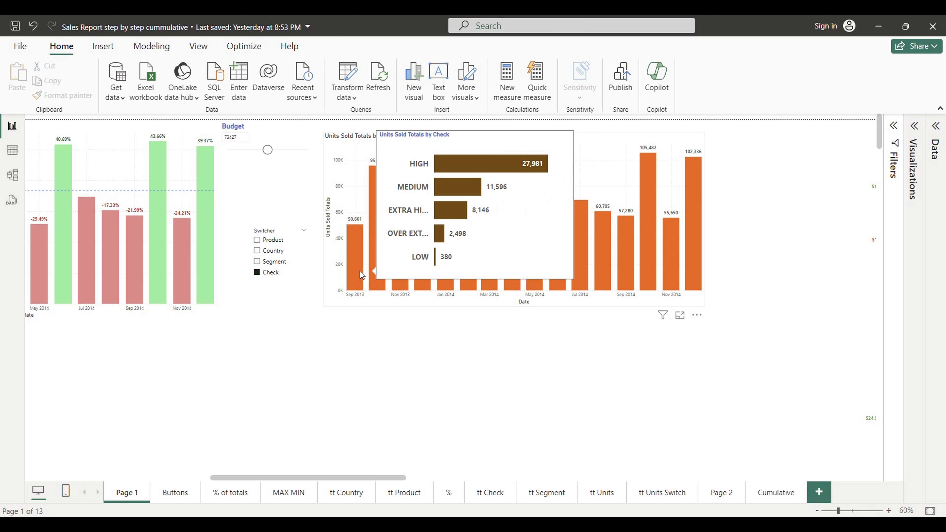
pyautogui.moveTo(403, 283)
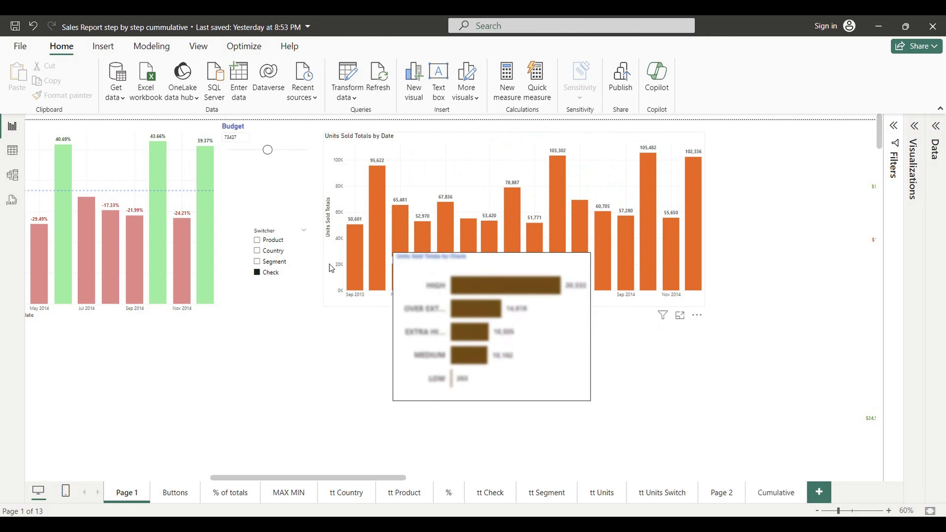
pyautogui.click(262, 262)
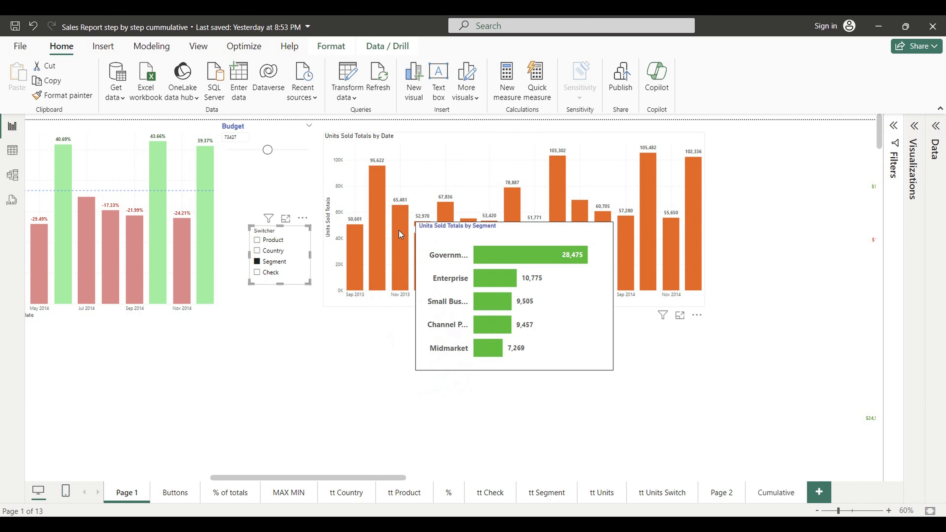
pyautogui.click(262, 240)
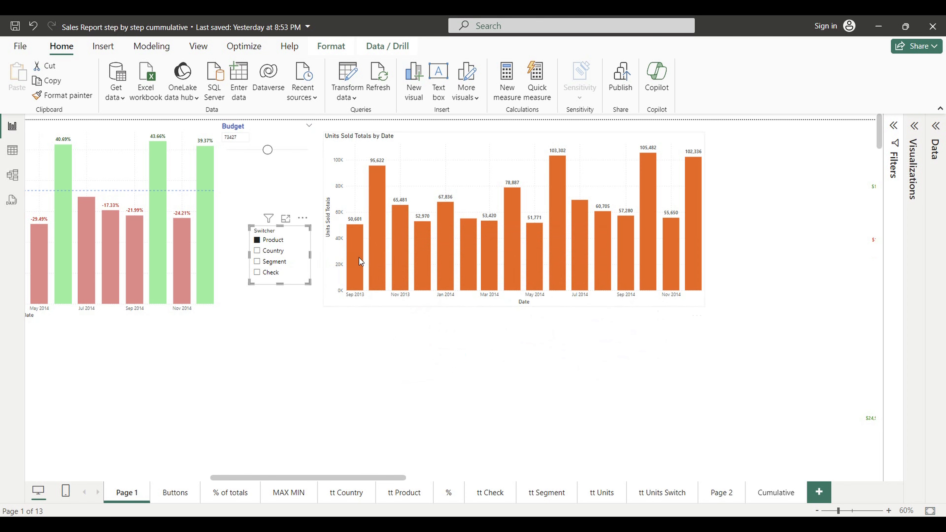
pyautogui.moveTo(361, 260)
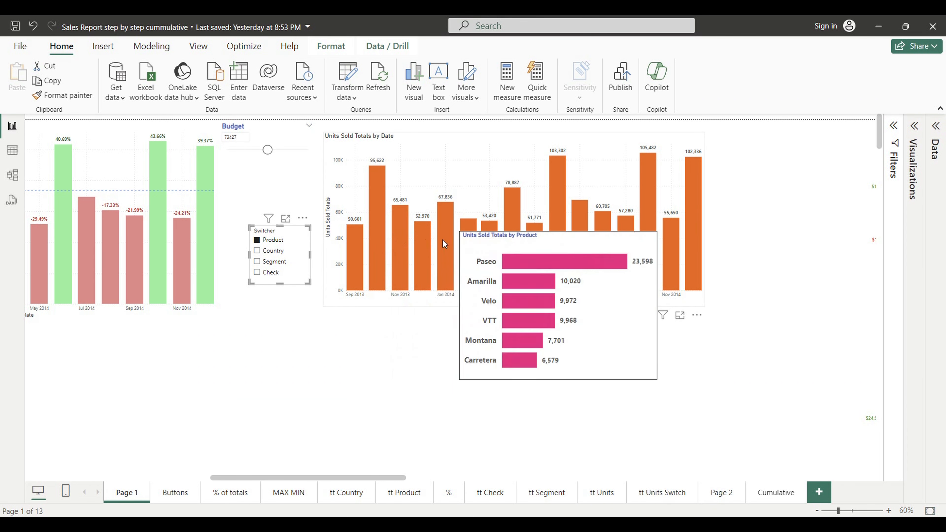
# Examine the tooltips of the Sales by Product, Segment and Check pie charts and view the visuals further down Page 1
pyautogui.moveTo(384, 478); pyautogui.dragTo(522, 443)
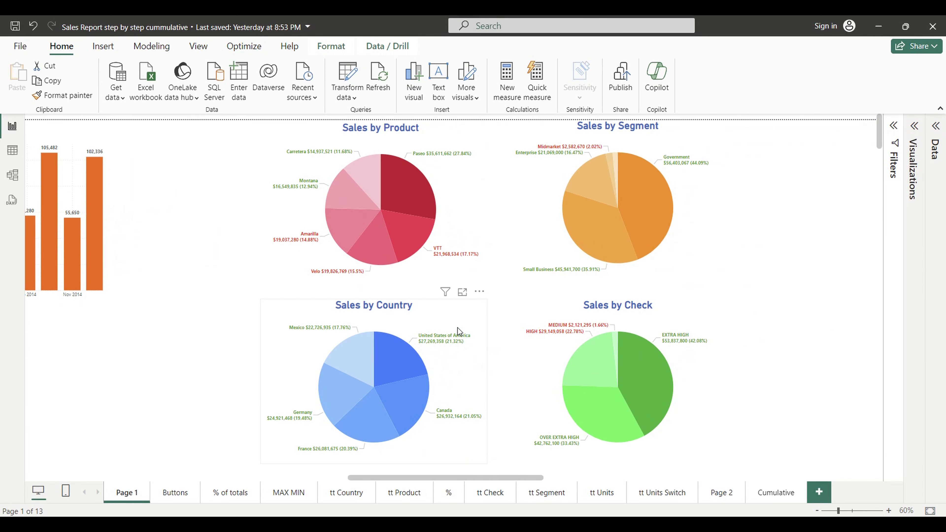
pyautogui.moveTo(411, 197)
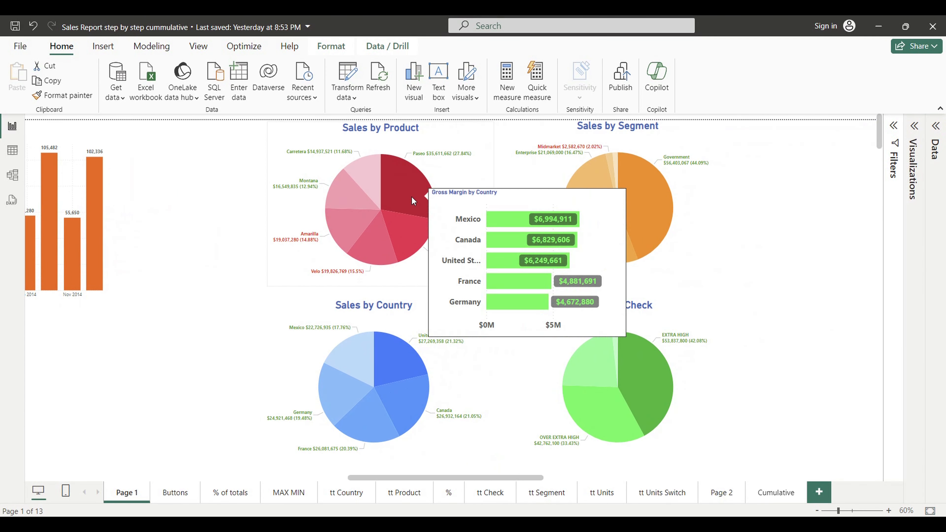
pyautogui.moveTo(613, 164)
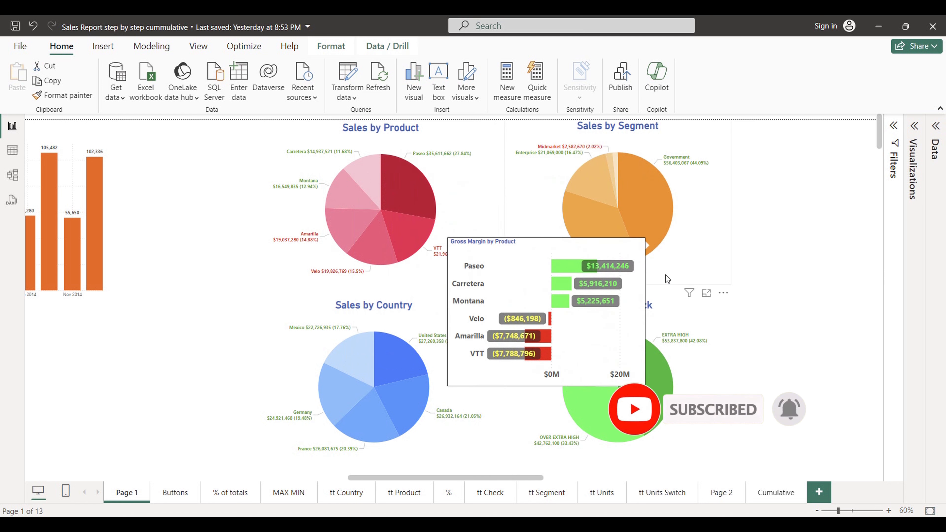
pyautogui.moveTo(654, 388)
pyautogui.moveTo(599, 360)
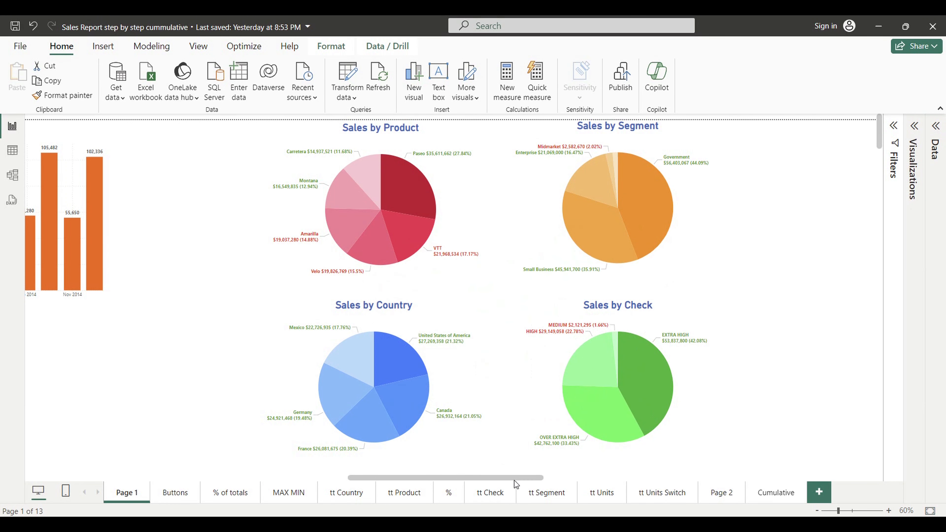
pyautogui.moveTo(514, 478); pyautogui.dragTo(520, 476)
pyautogui.scroll(-6, 490, 410)
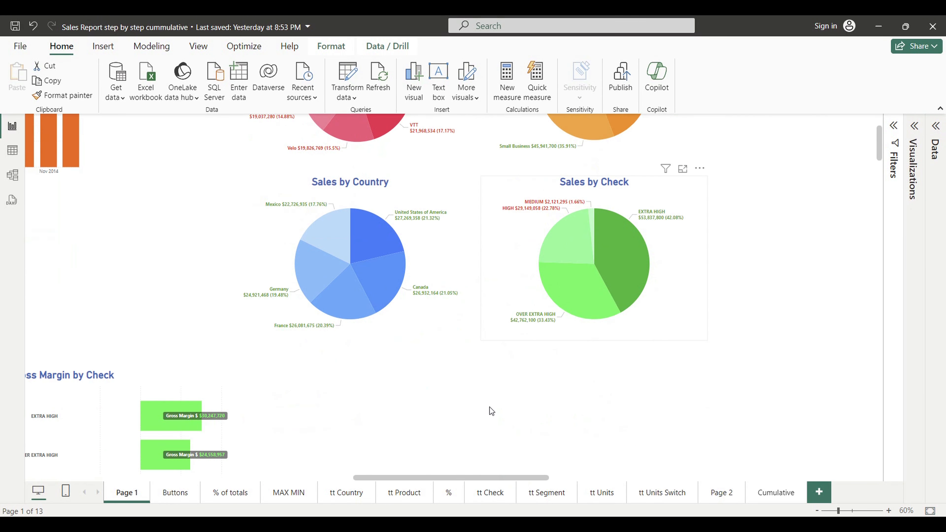
pyautogui.moveTo(483, 480); pyautogui.dragTo(355, 481)
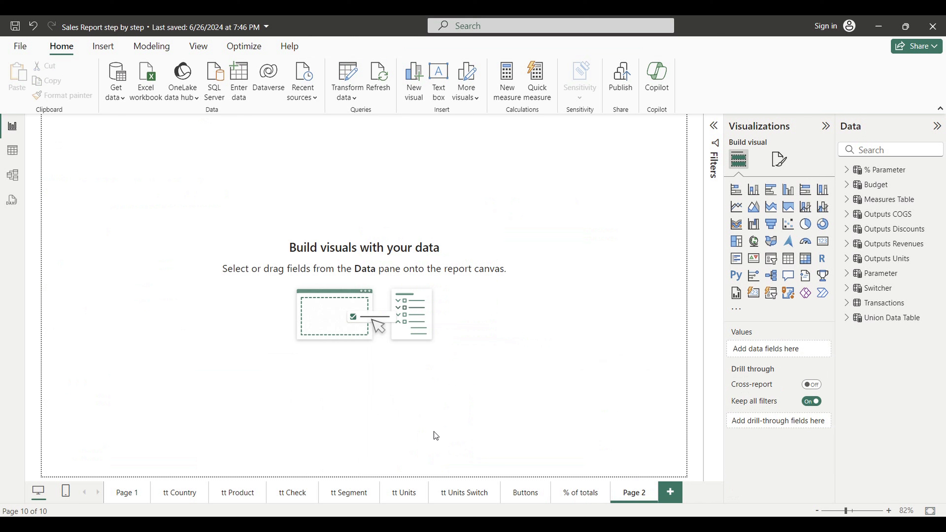
# In the Sales Report step by step file, rename the empty Page 2 as MAX MIN
pyautogui.moveTo(610, 524)
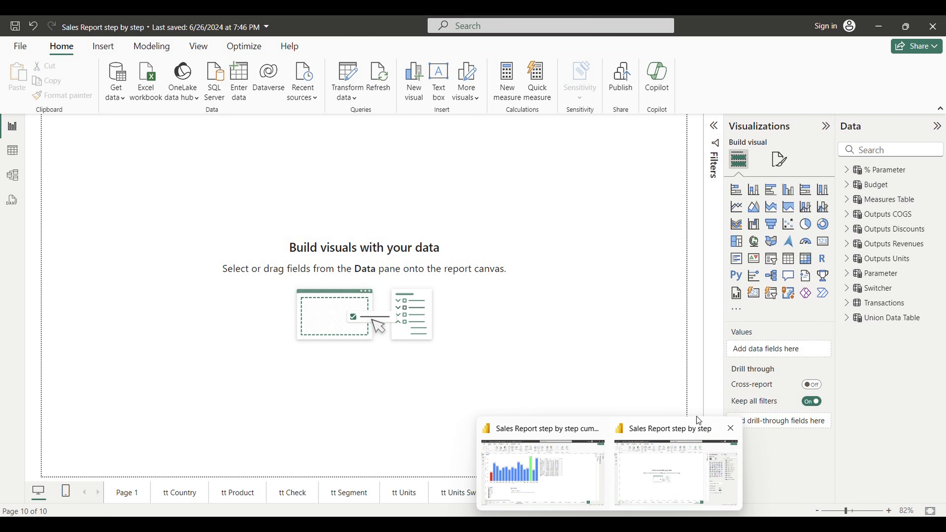
pyautogui.doubleClick(636, 498)
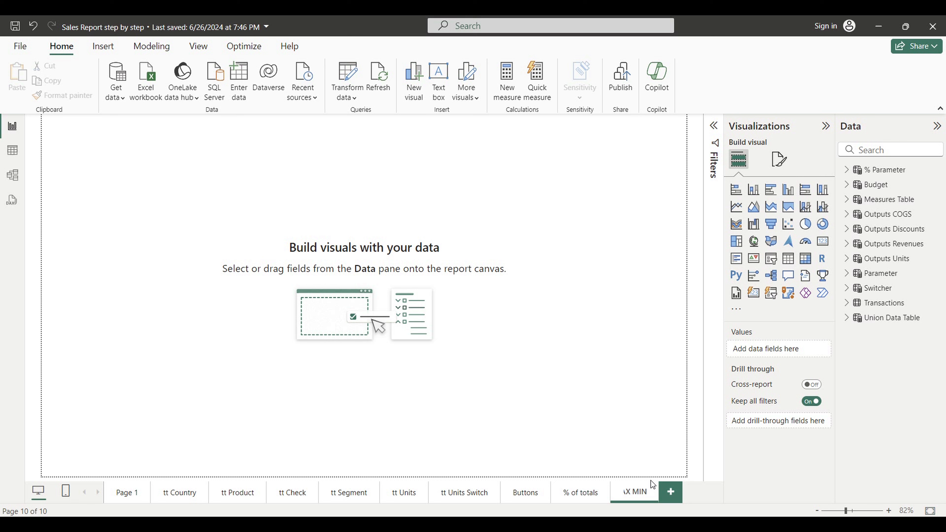
pyautogui.press('Return')
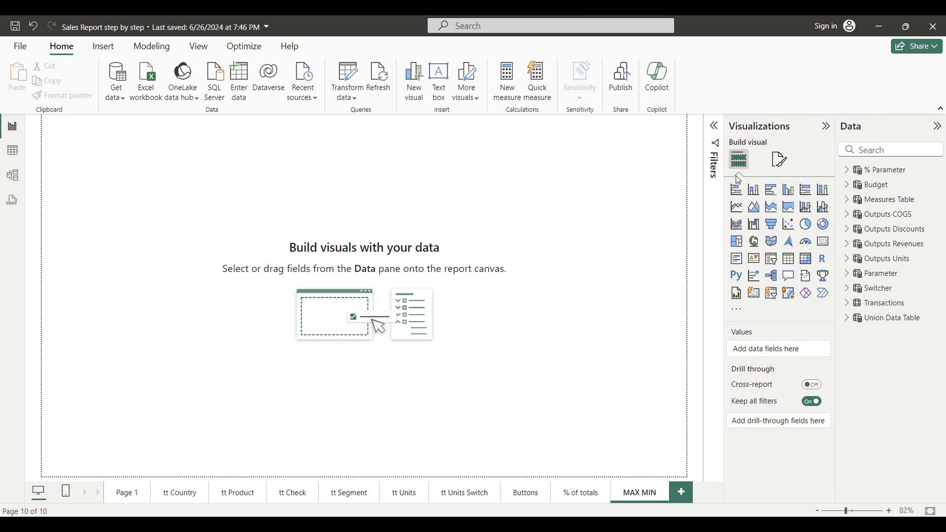
# Set the MAX MIN page's canvas to a custom size of 9999 px high and 9999 px wide
pyautogui.click(784, 166)
pyautogui.click(740, 246)
pyautogui.click(765, 285)
pyautogui.click(756, 360)
pyautogui.doubleClick(750, 318)
pyautogui.write('9999')
pyautogui.doubleClick(749, 350)
pyautogui.write('9999')
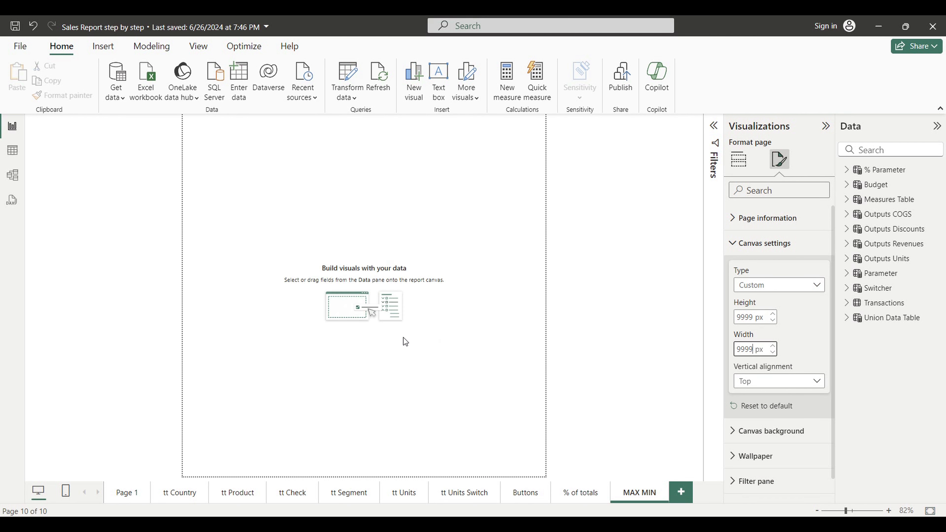
pyautogui.click(345, 334)
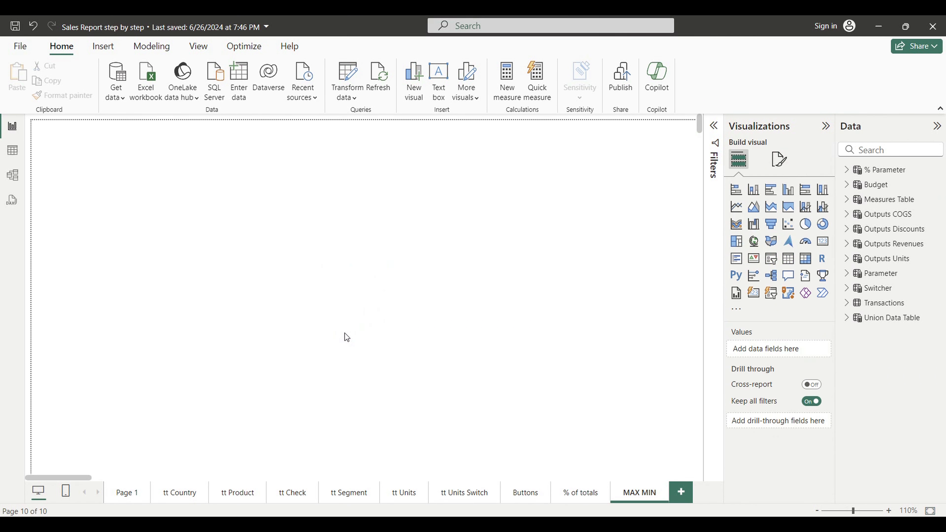
# Add a clustered column chart to the MAX MIN page and enlarge it in width and height
pyautogui.scroll(-2, 344, 333)
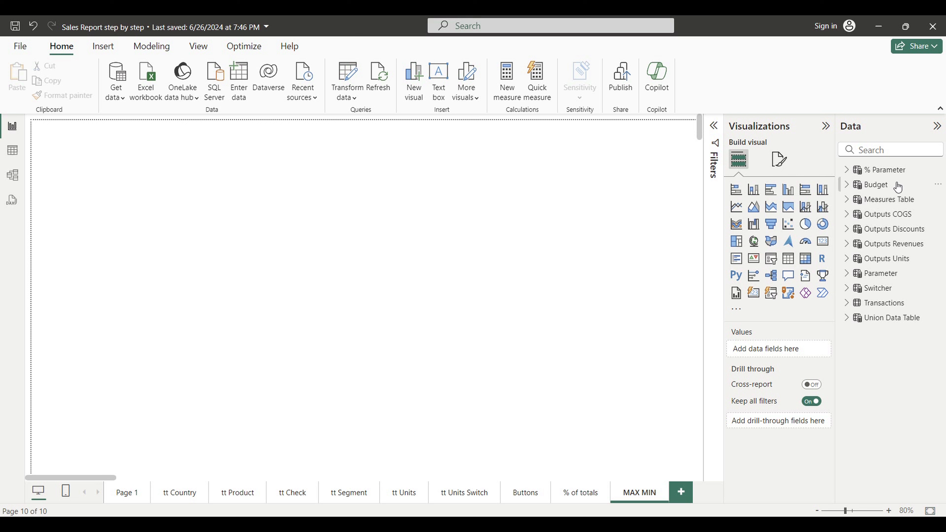
pyautogui.click(790, 192)
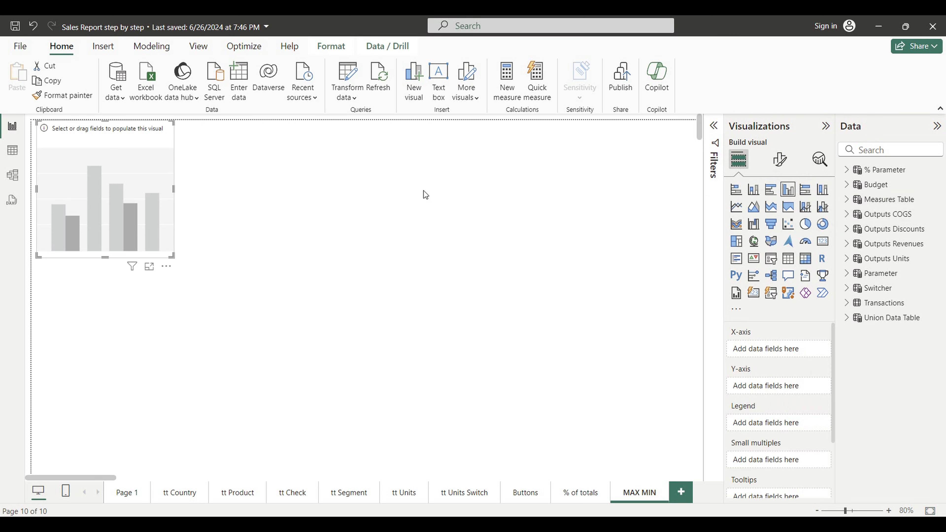
pyautogui.moveTo(178, 189); pyautogui.dragTo(453, 206)
pyautogui.moveTo(450, 258); pyautogui.dragTo(453, 354)
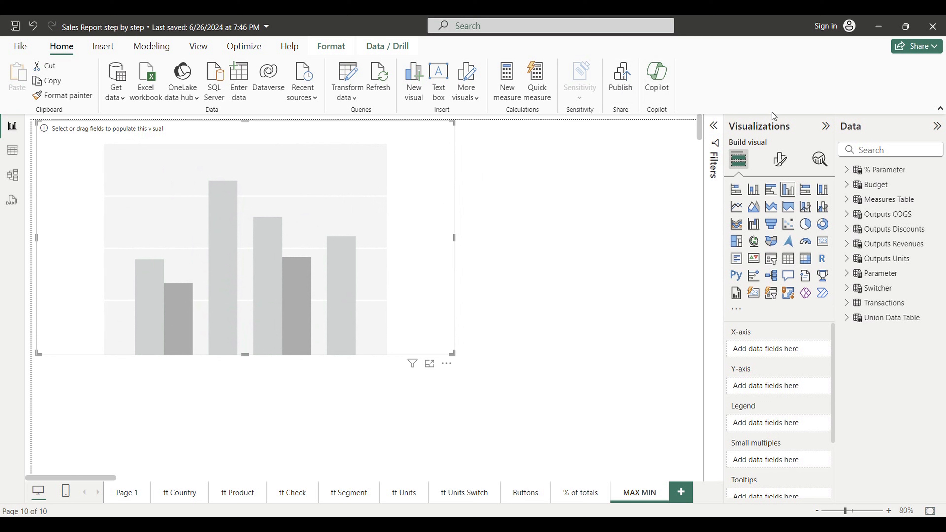
# Use the Revenues Totals measure from the Measures Table as the column chart's Y-axis
pyautogui.click(848, 317)
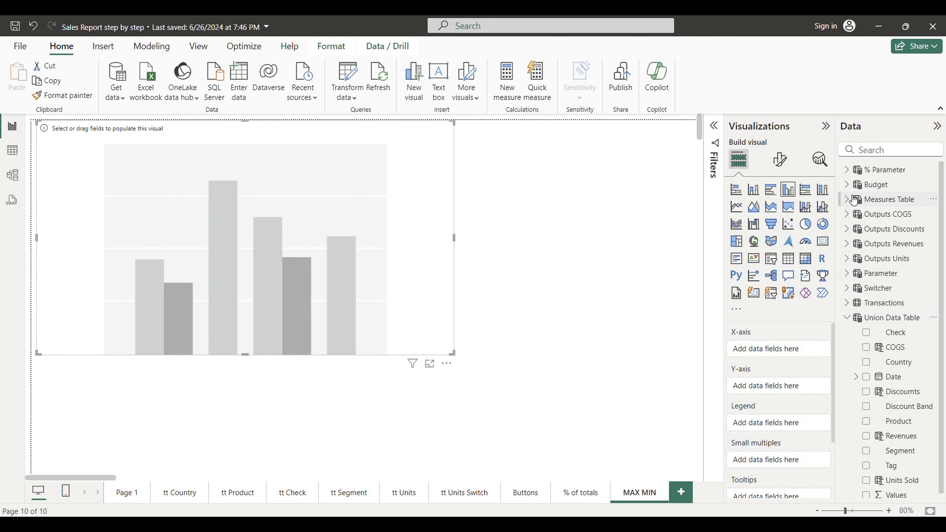
pyautogui.click(850, 201)
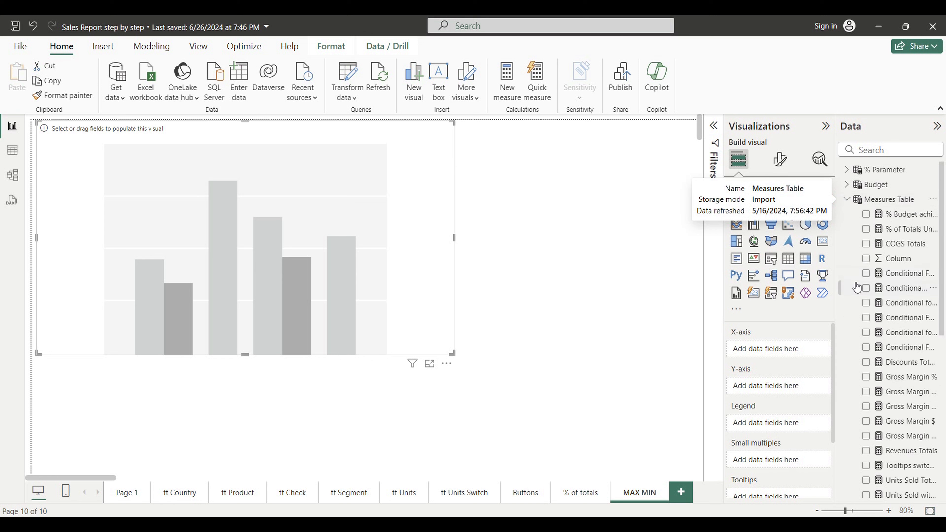
pyautogui.moveTo(837, 273); pyautogui.dragTo(705, 273)
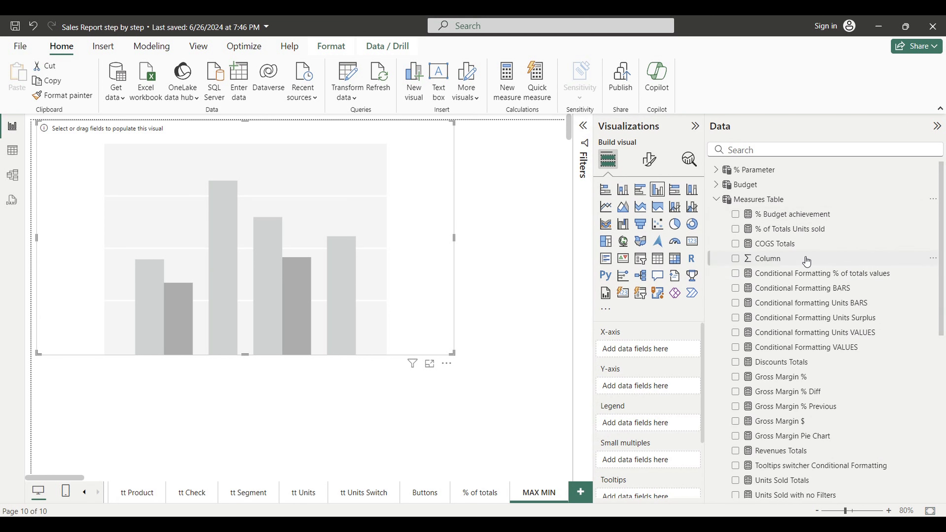
pyautogui.scroll(-3, 805, 260)
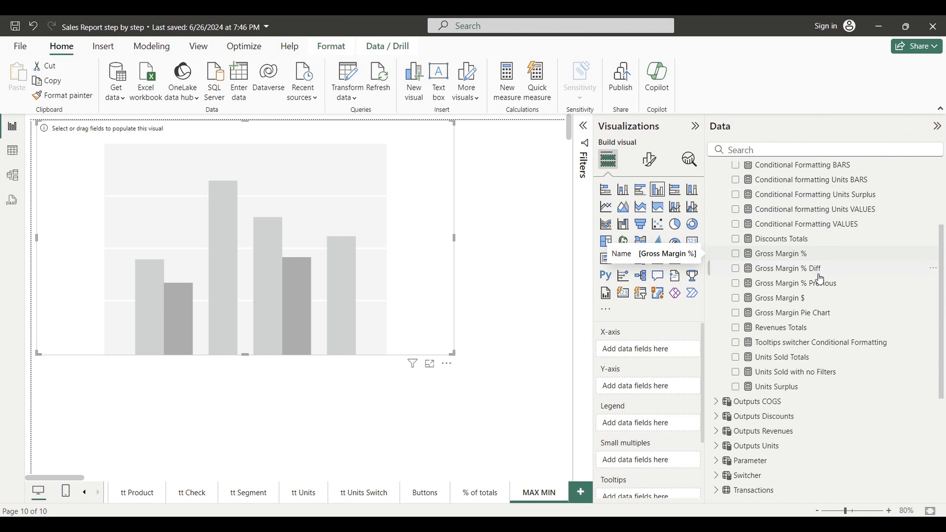
pyautogui.moveTo(787, 332); pyautogui.dragTo(673, 388)
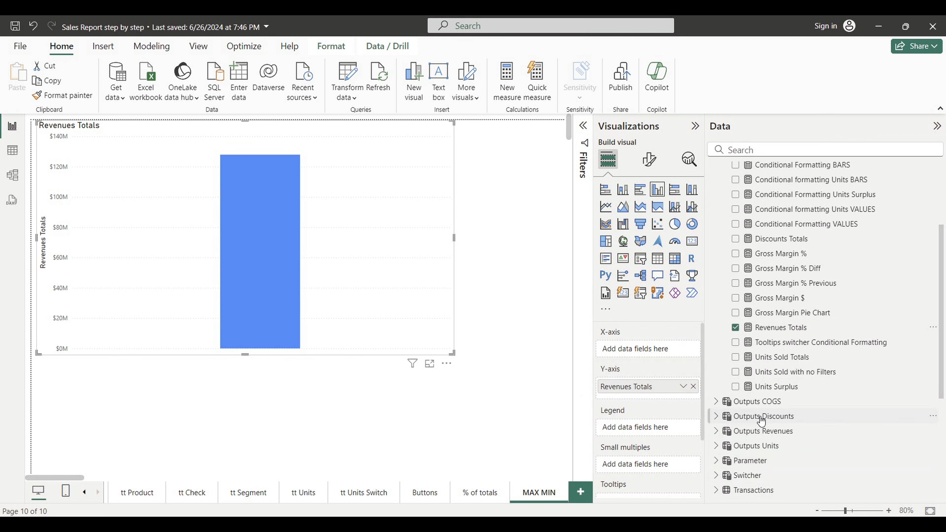
# Put Date from the Union Data Table on the chart's X-axis as a plain date instead of a date hierarchy
pyautogui.scroll(-4, 762, 421)
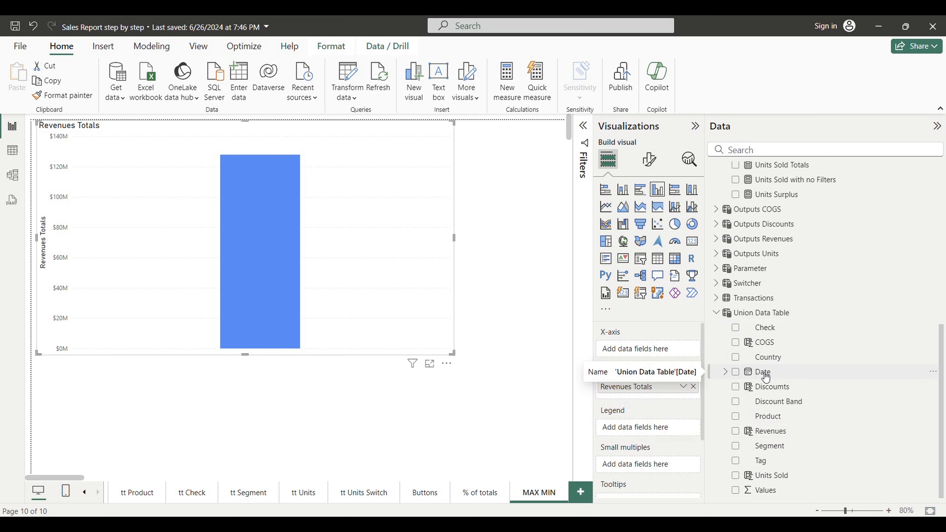
pyautogui.moveTo(766, 377); pyautogui.dragTo(675, 350)
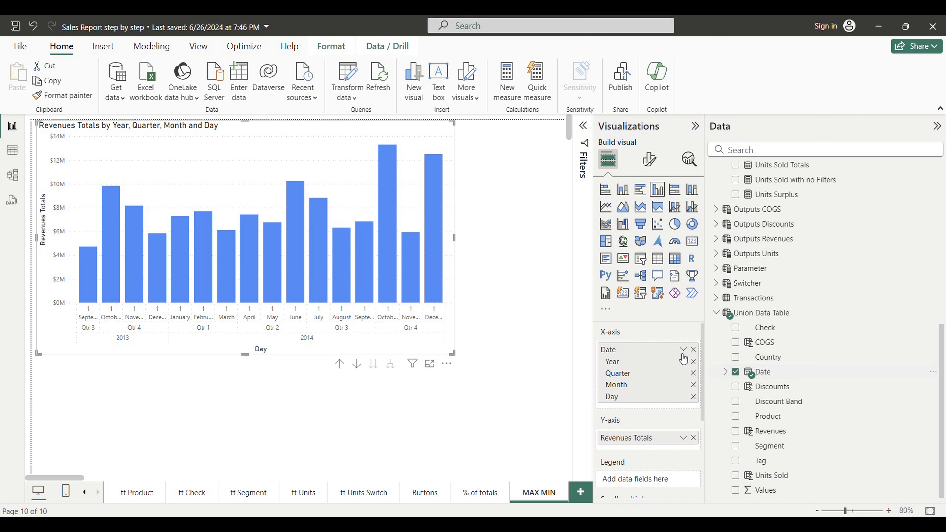
pyautogui.click(694, 397)
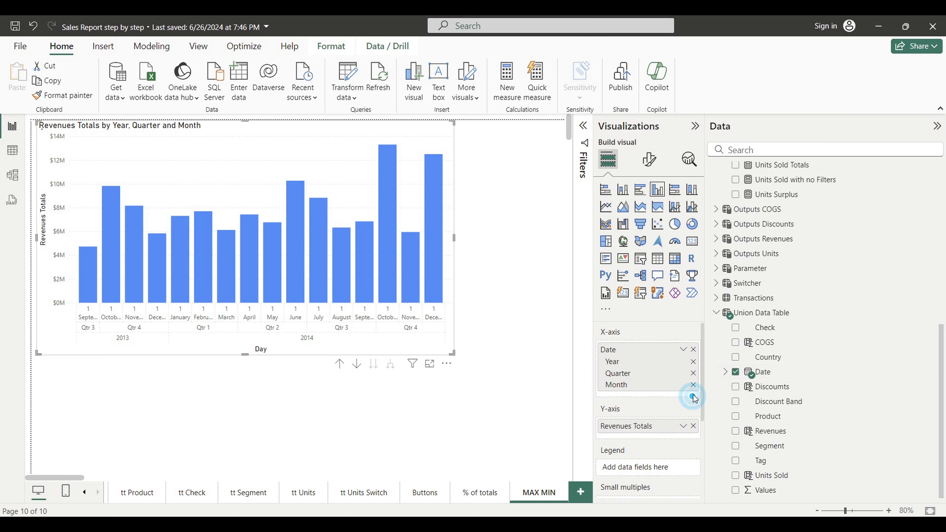
pyautogui.click(694, 374)
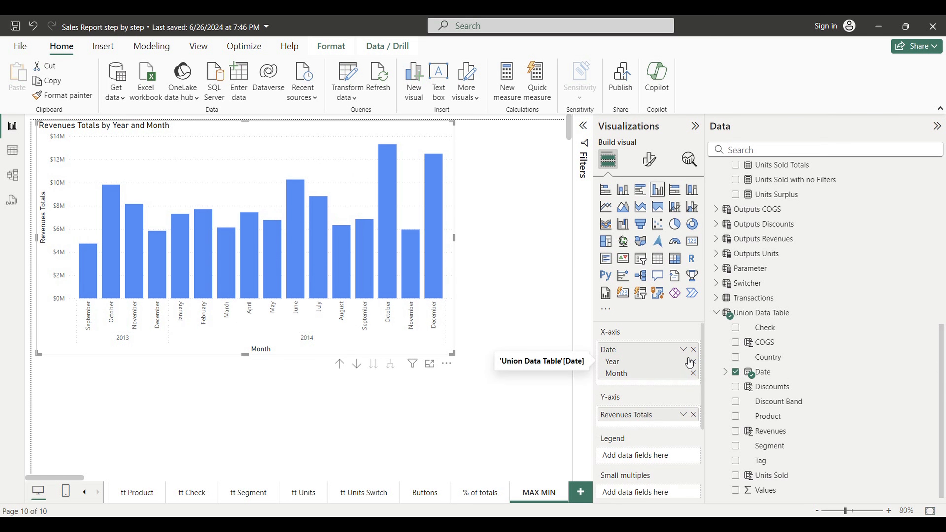
pyautogui.click(685, 350)
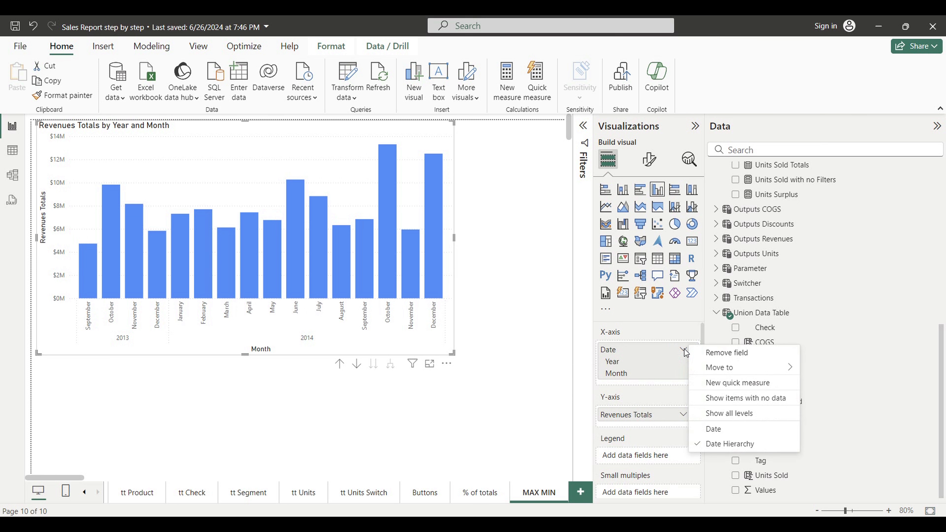
pyautogui.click(715, 431)
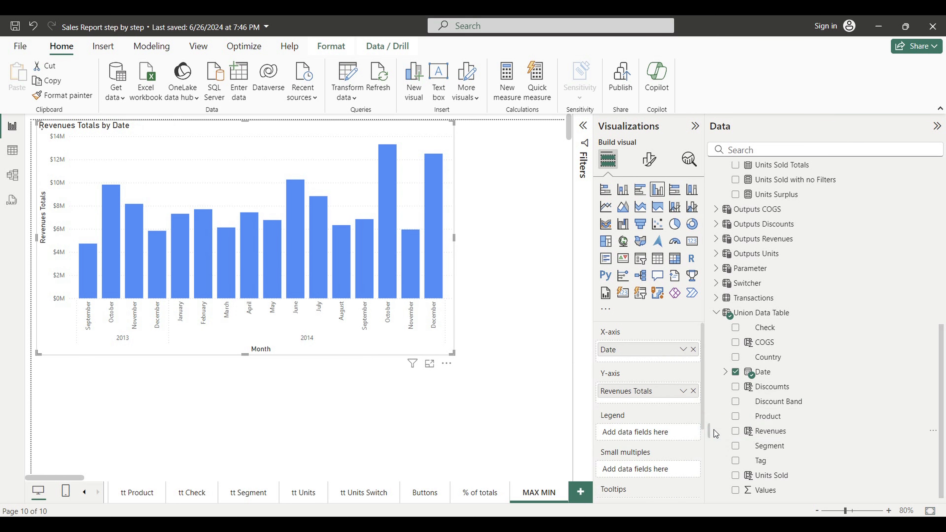
pyautogui.click(475, 183)
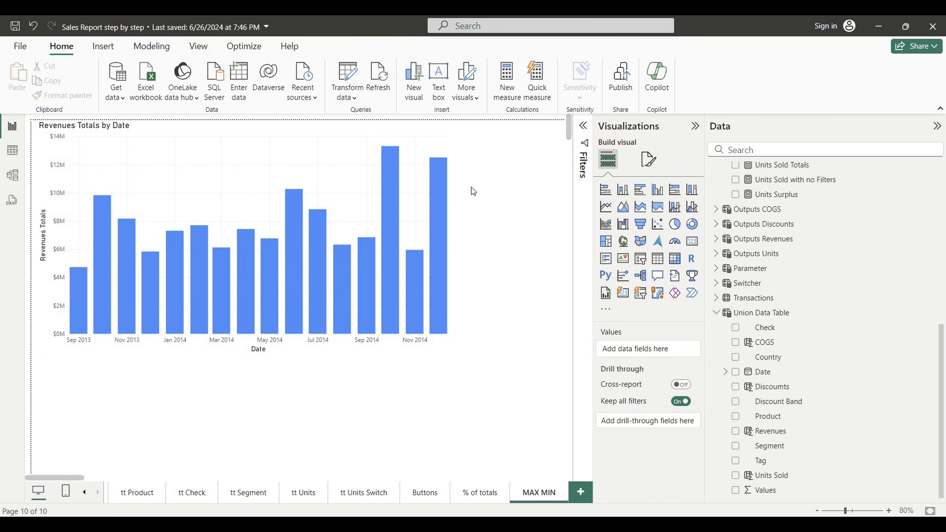
# Set the X-axis type of the Revenues Totals by Date chart to Categorical
pyautogui.click(442, 274)
pyautogui.click(649, 159)
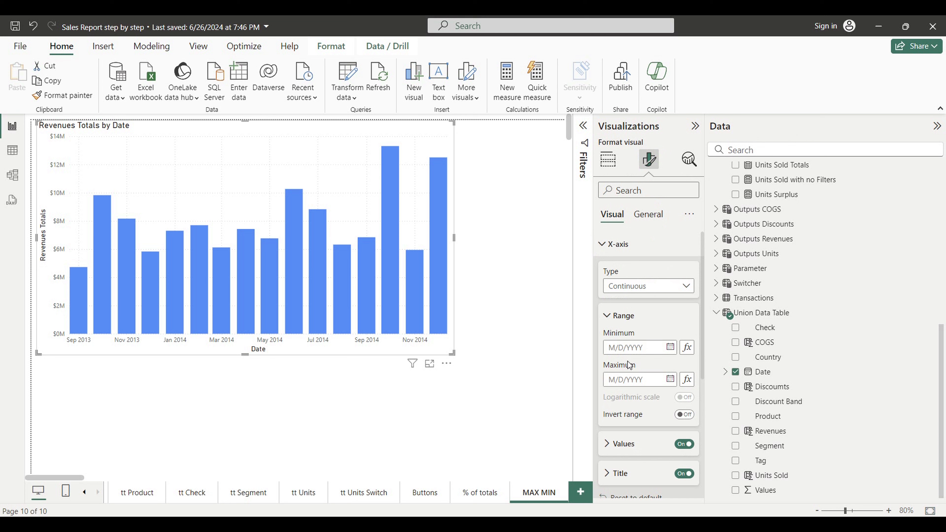
pyautogui.click(629, 285)
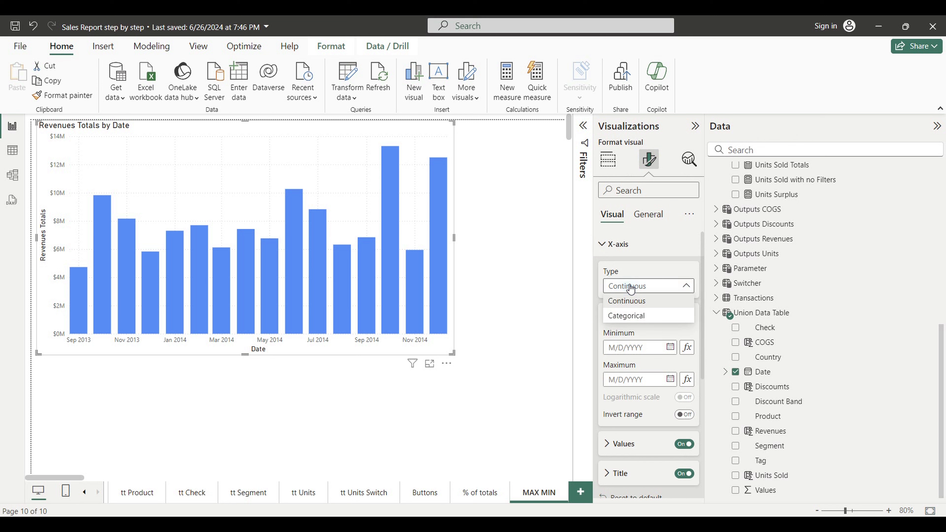
pyautogui.click(626, 317)
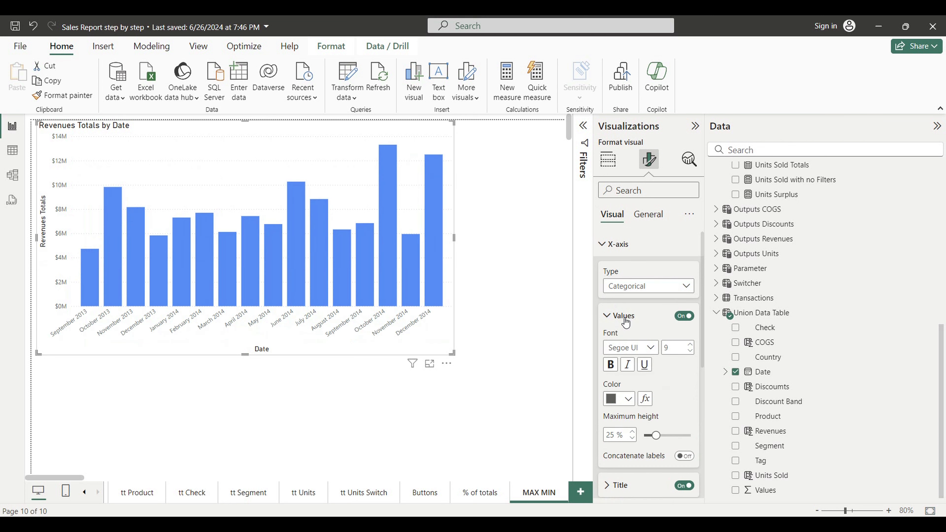
# Make the X-axis labels bold at size 8 and widen the chart to give them more room
pyautogui.click(690, 352)
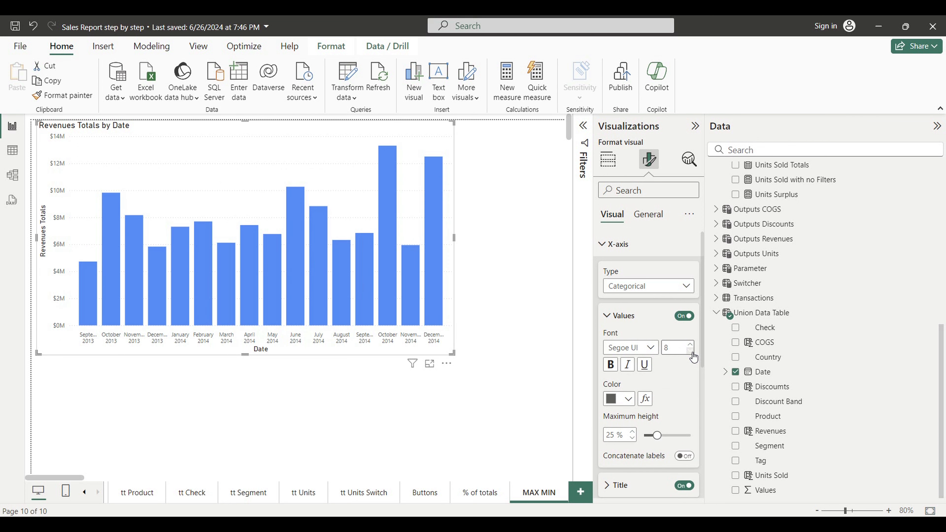
pyautogui.click(617, 367)
pyautogui.moveTo(453, 237); pyautogui.dragTo(553, 238)
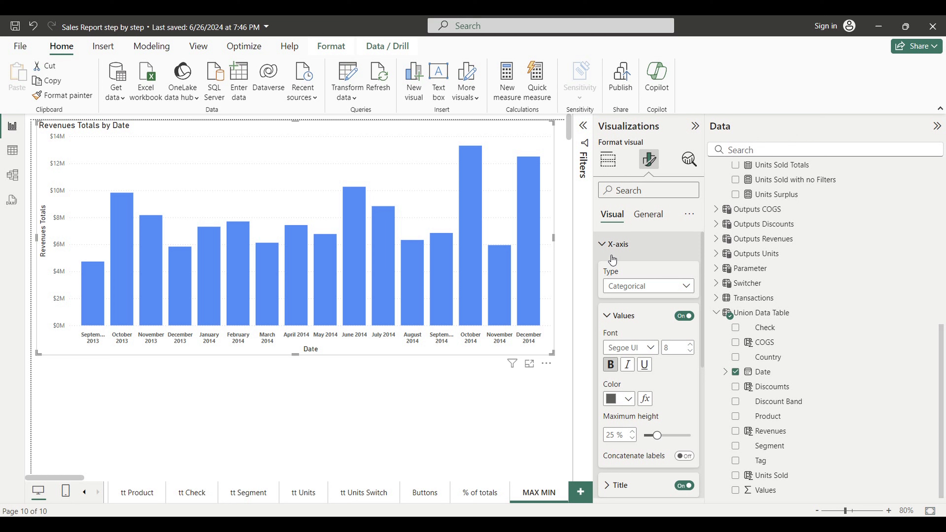
# Turn off the chart's X-axis title and the Y-axis values and title
pyautogui.click(611, 321)
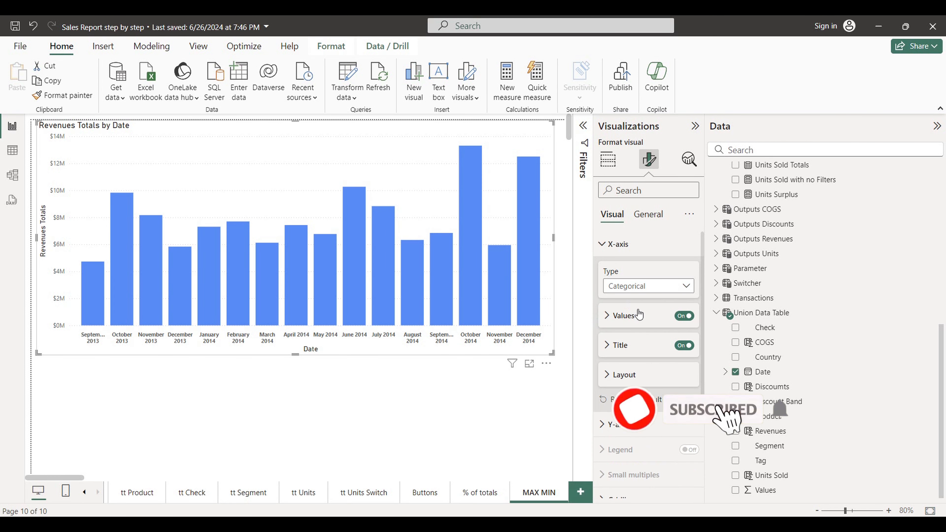
pyautogui.click(684, 346)
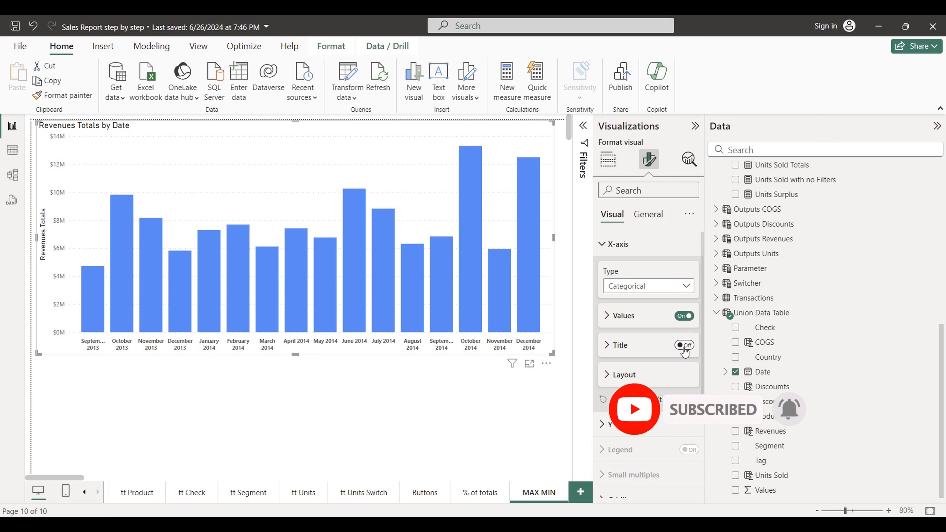
pyautogui.scroll(-3, 638, 377)
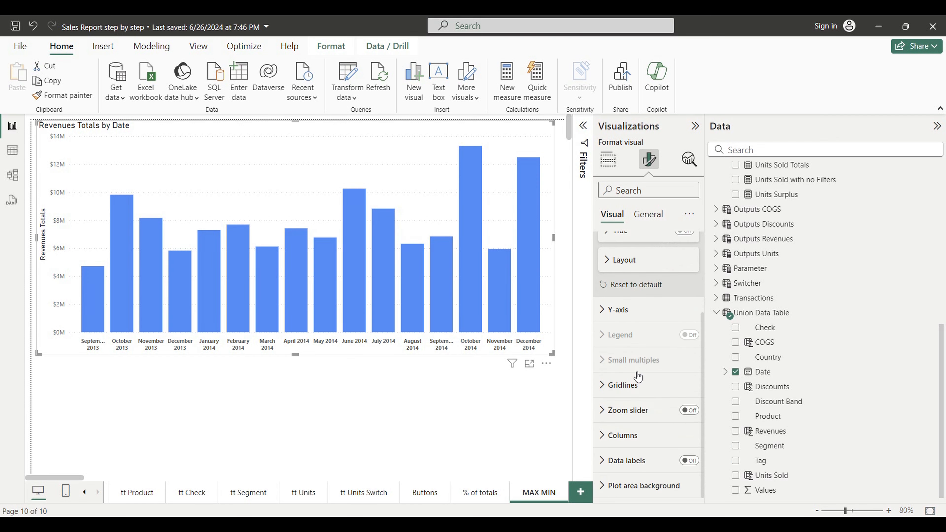
pyautogui.scroll(3, 638, 378)
pyautogui.click(619, 243)
pyautogui.click(619, 269)
pyautogui.click(685, 427)
pyautogui.click(685, 456)
pyautogui.click(425, 411)
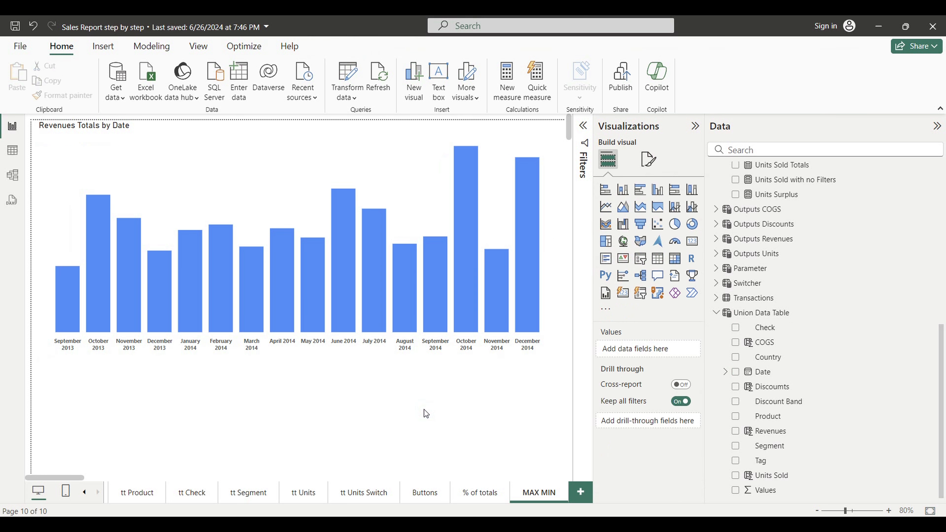
# Turn on data labels for the Revenues Totals by Date chart
pyautogui.click(473, 359)
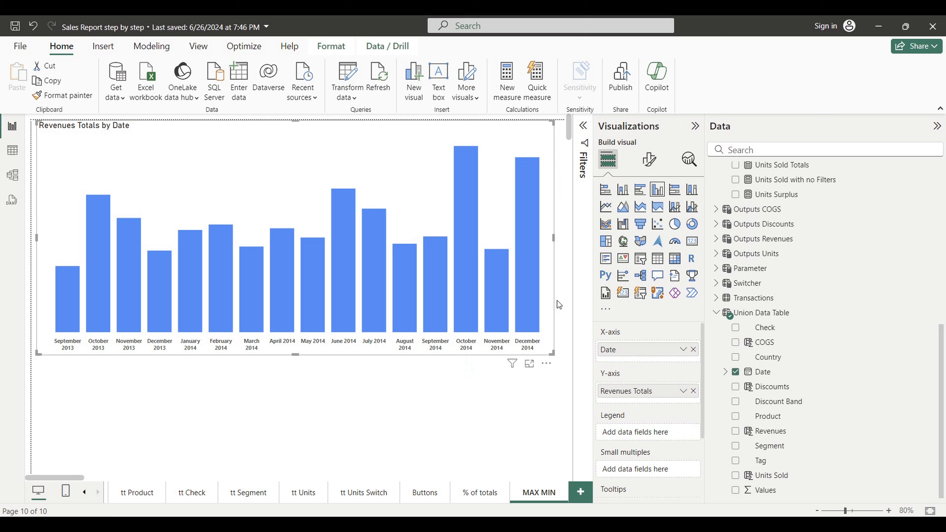
pyautogui.click(650, 159)
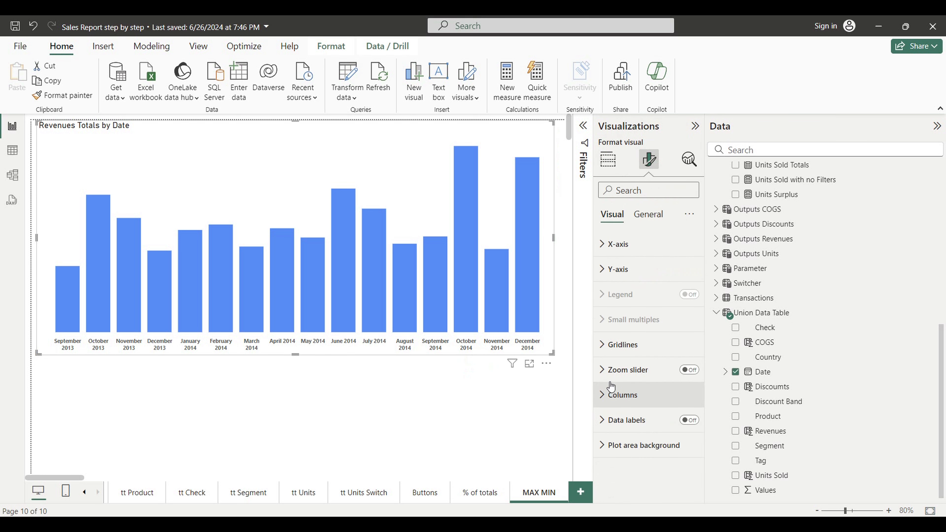
pyautogui.click(689, 420)
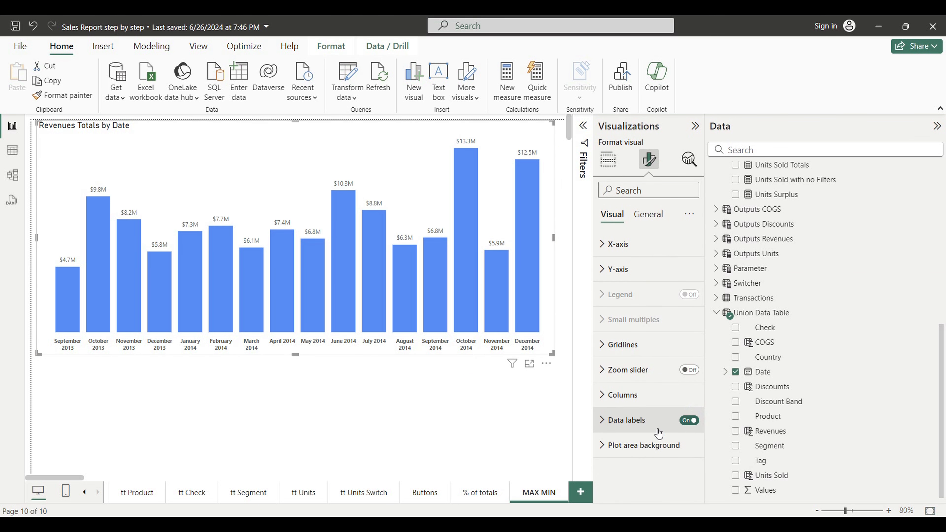
# Format the data label values in bold at size 8 with display units set to None
pyautogui.click(608, 421)
pyautogui.scroll(-6, 639, 373)
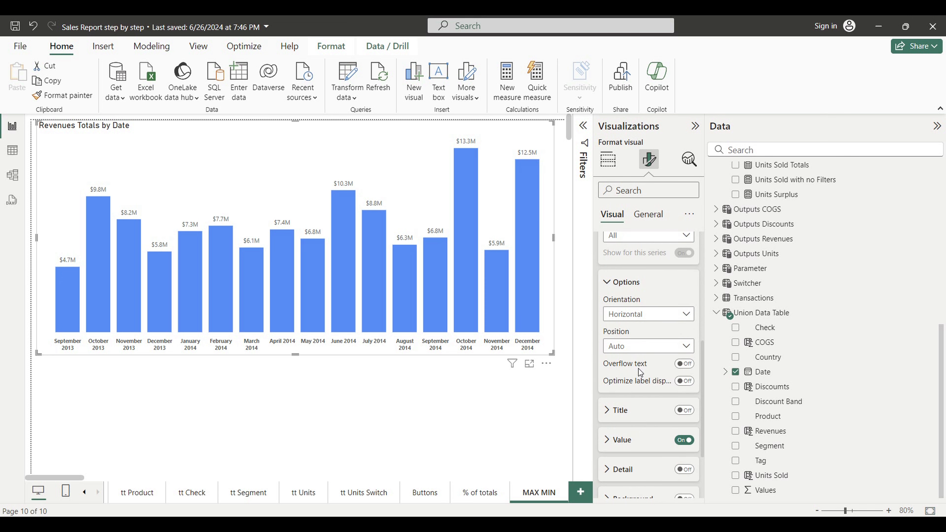
pyautogui.click(624, 440)
pyautogui.scroll(-5, 627, 418)
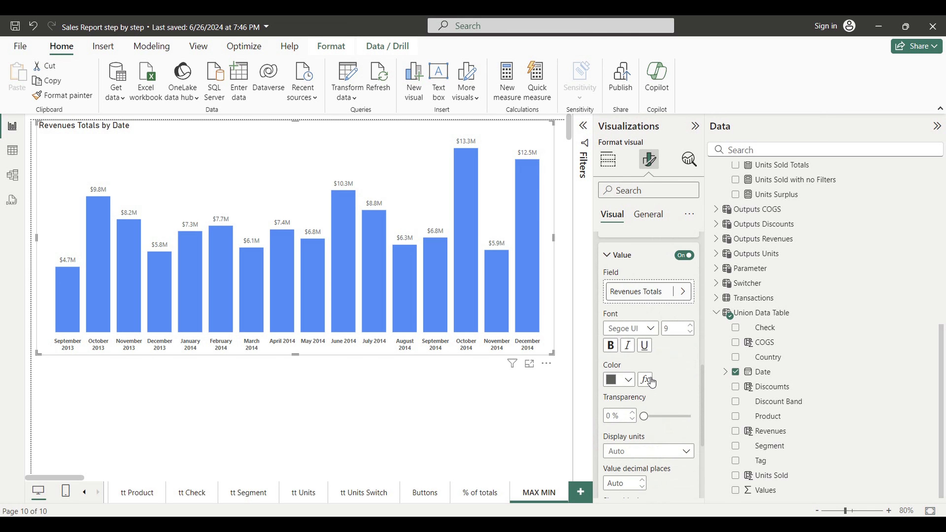
pyautogui.click(690, 332)
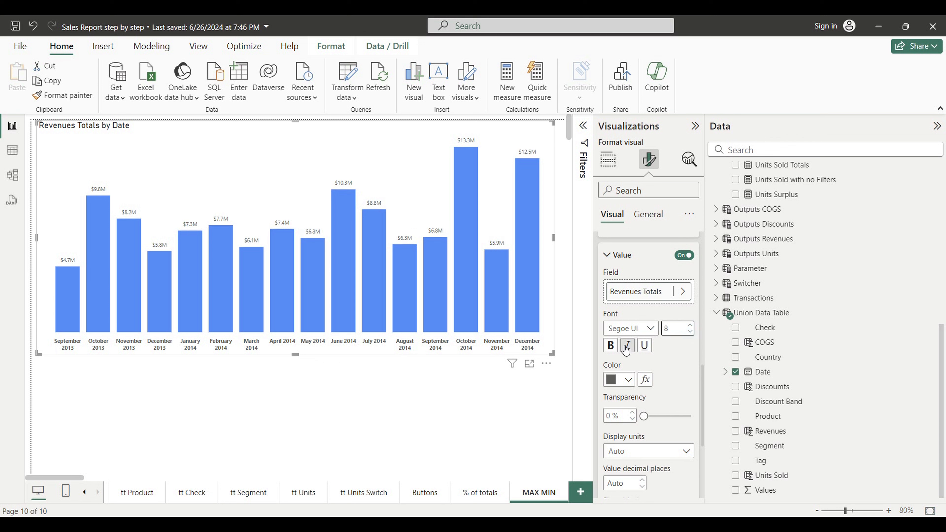
pyautogui.click(615, 352)
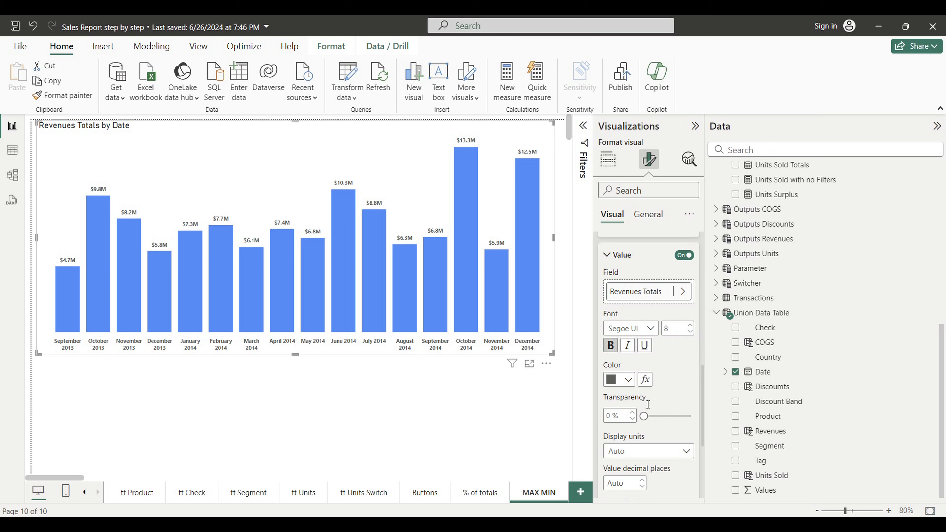
pyautogui.click(686, 452)
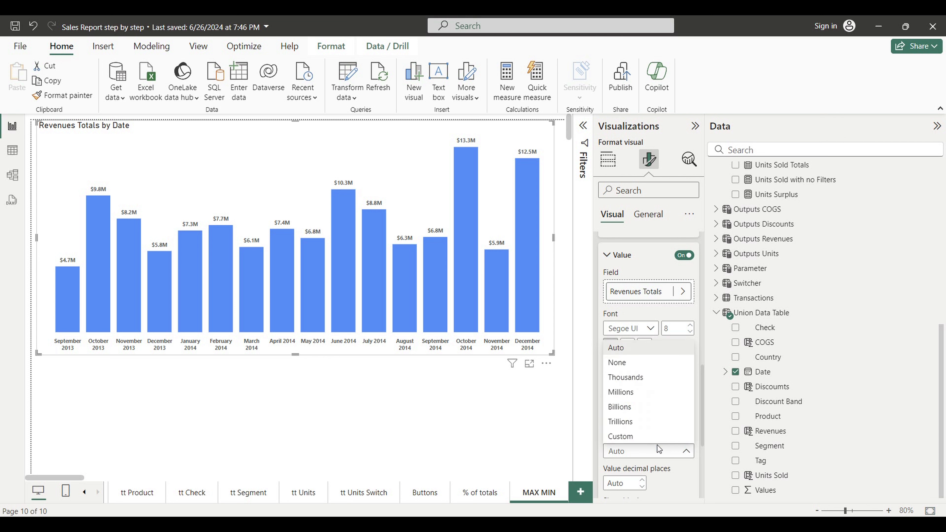
pyautogui.click(627, 362)
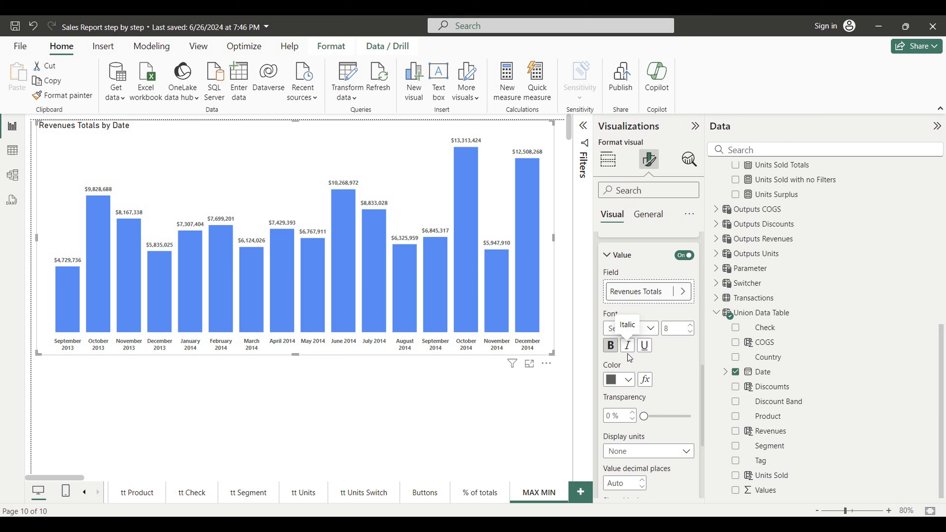
# Turn on the data label background for the Revenues Totals by Date chart and deselect the chart
pyautogui.scroll(-2, 660, 412)
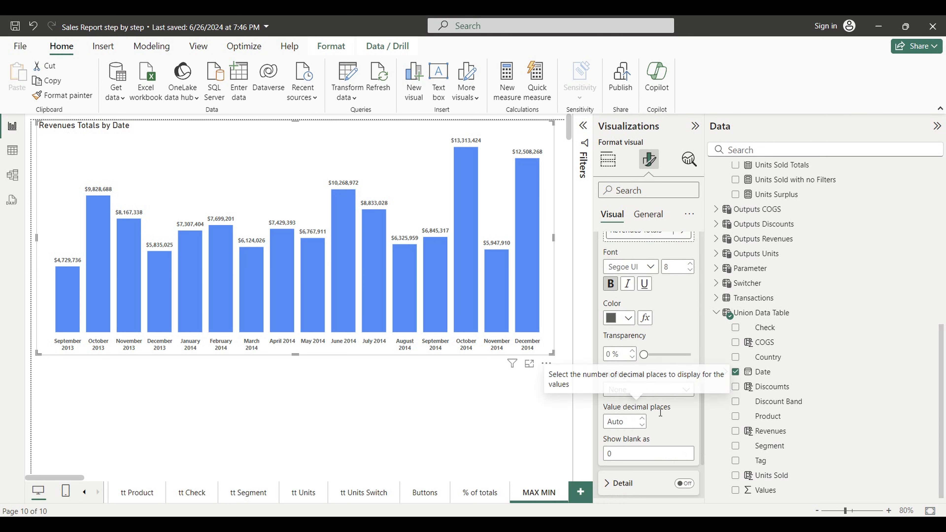
pyautogui.scroll(-3, 636, 354)
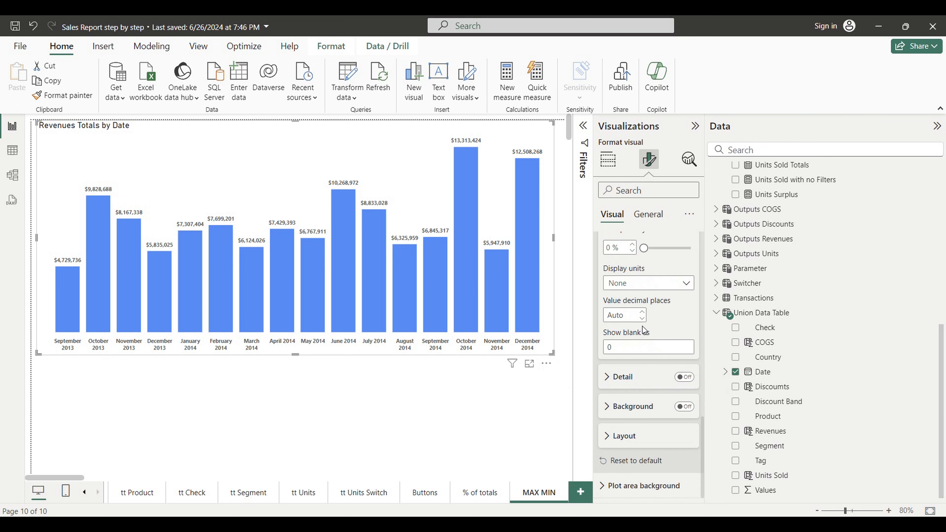
pyautogui.click(691, 408)
pyautogui.click(465, 418)
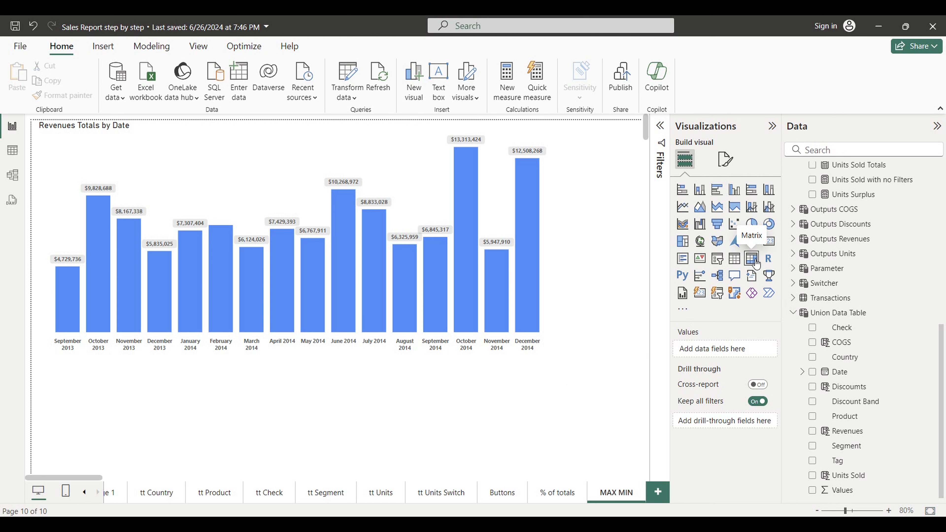
# Insert an empty matrix visual below the column chart and shrink its height and width
pyautogui.click(752, 259)
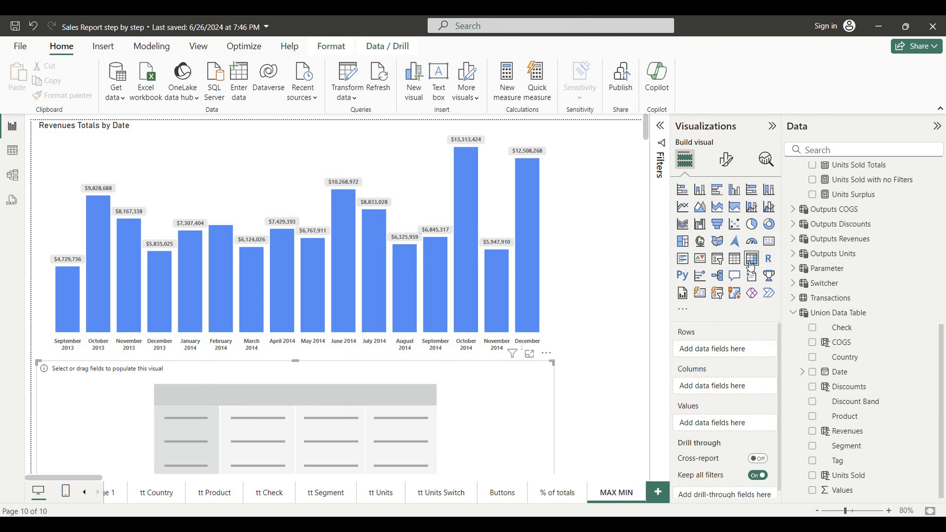
pyautogui.scroll(-3, 376, 402)
pyautogui.scroll(-3, 386, 387)
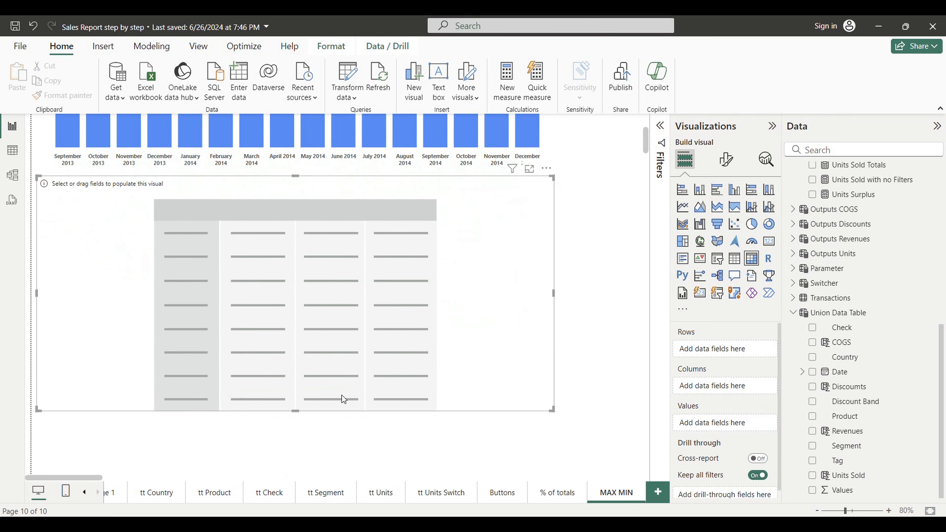
pyautogui.moveTo(295, 411); pyautogui.dragTo(293, 286)
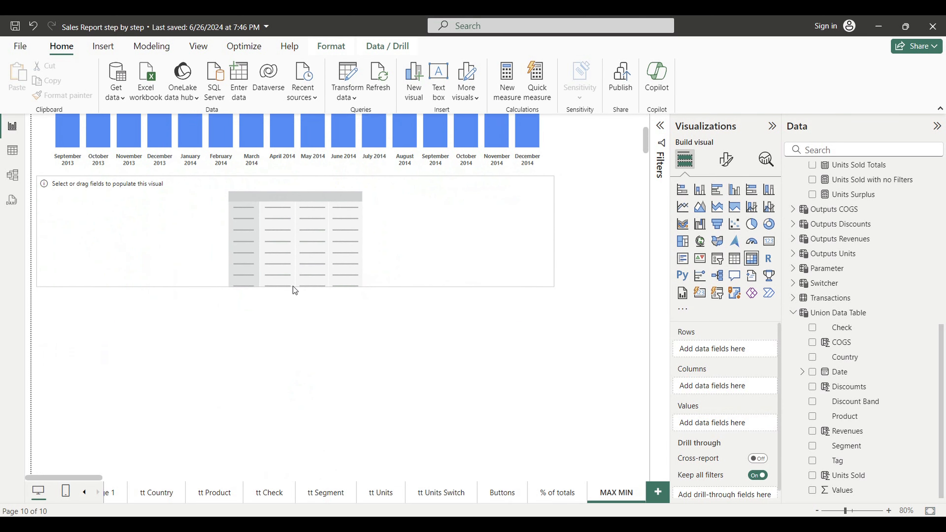
pyautogui.moveTo(554, 232); pyautogui.dragTo(222, 234)
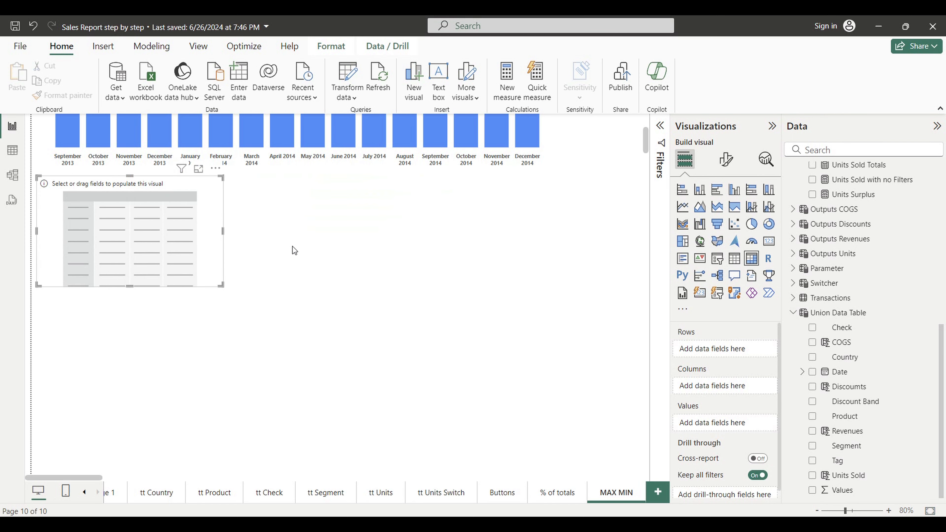
pyautogui.scroll(6, 345, 270)
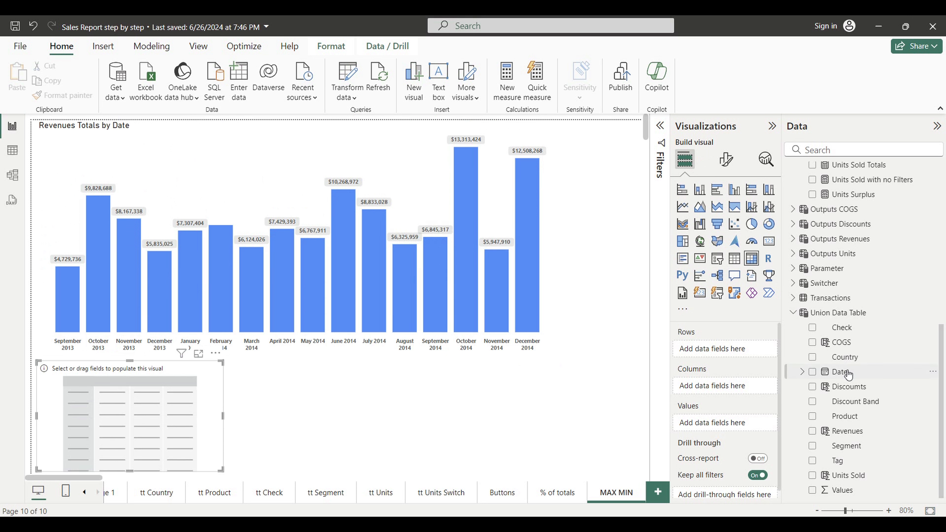
# Add Date from Union Data Table to the matrix rows as plain dates instead of a hierarchy and lengthen the matrix to fit all months
pyautogui.moveTo(848, 374); pyautogui.dragTo(733, 351)
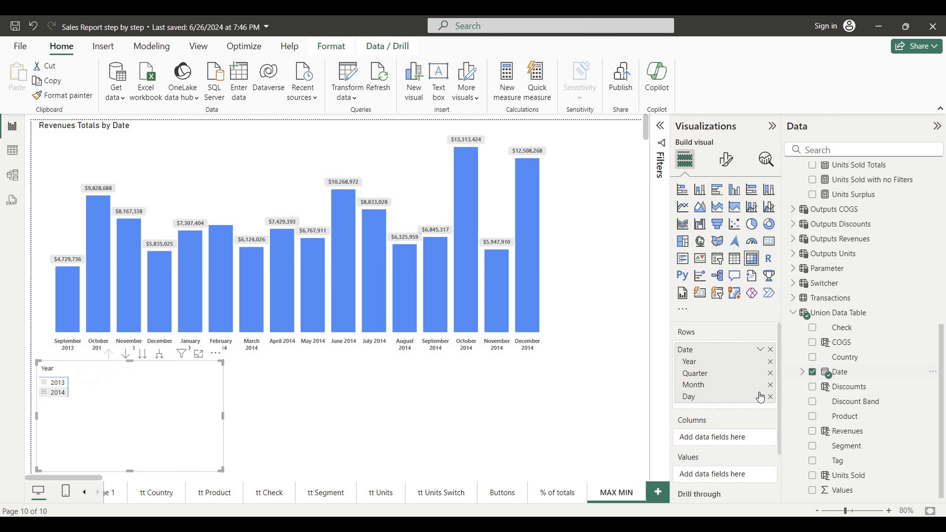
pyautogui.click(770, 396)
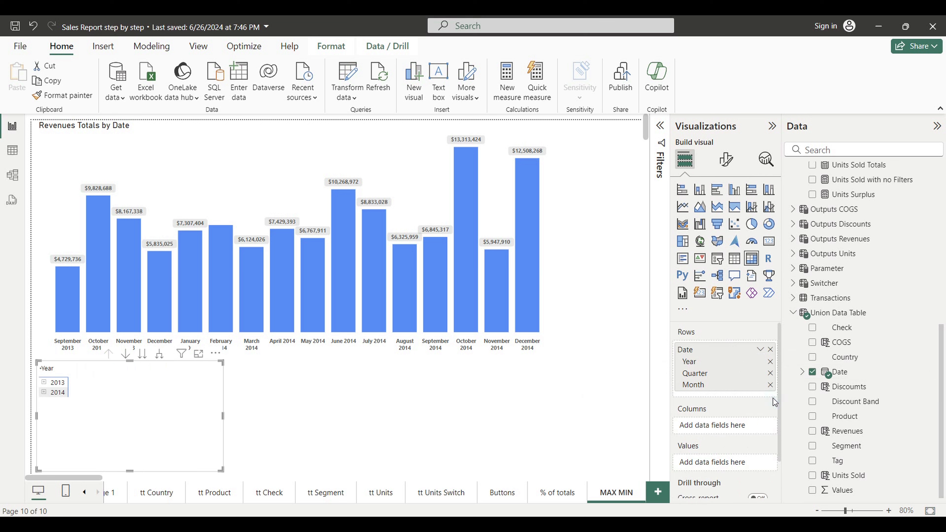
pyautogui.click(771, 373)
pyautogui.click(763, 349)
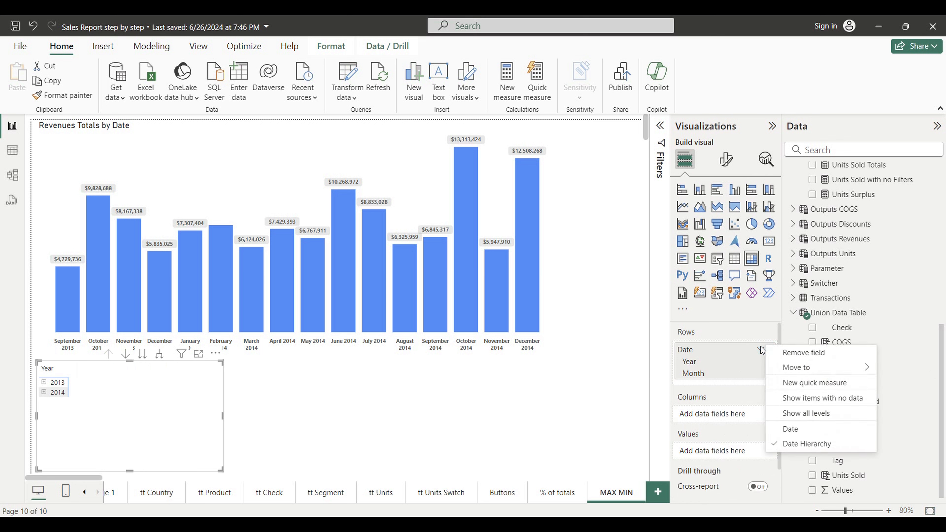
pyautogui.click(792, 425)
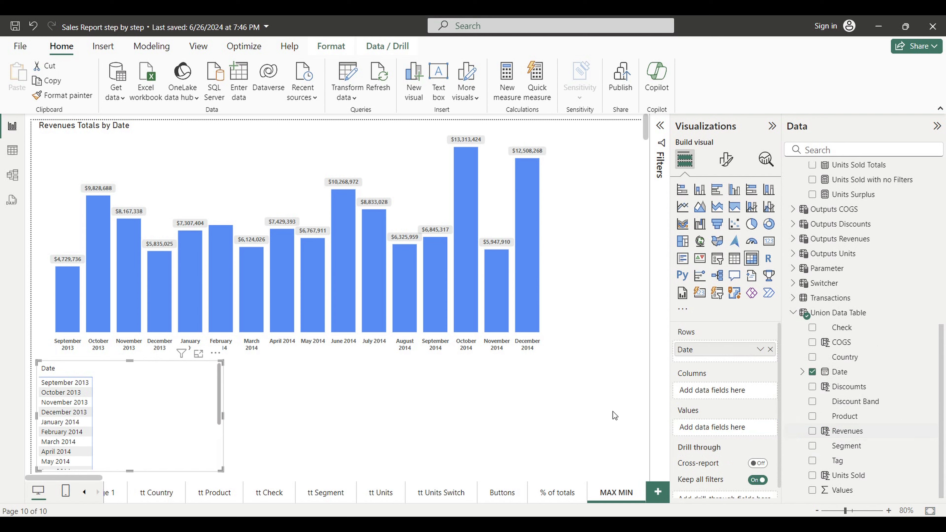
pyautogui.scroll(-3, 256, 345)
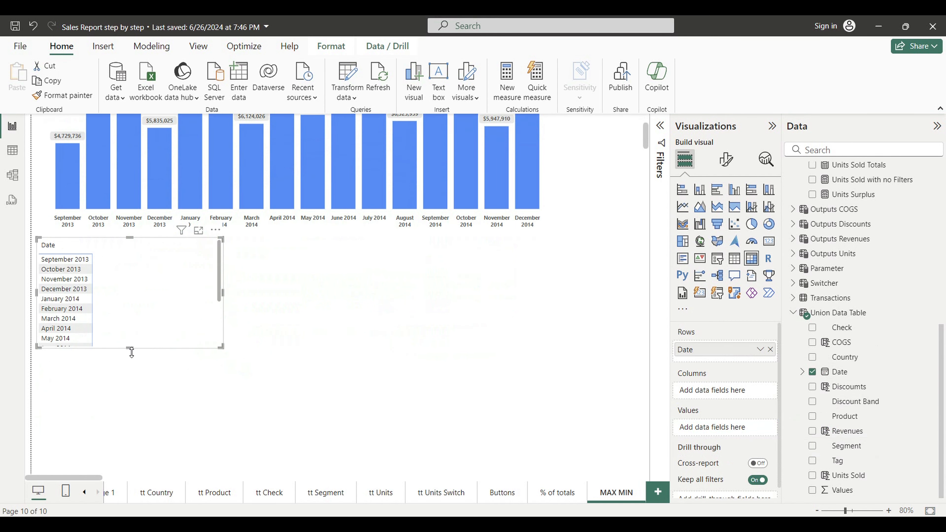
pyautogui.moveTo(129, 346); pyautogui.dragTo(133, 423)
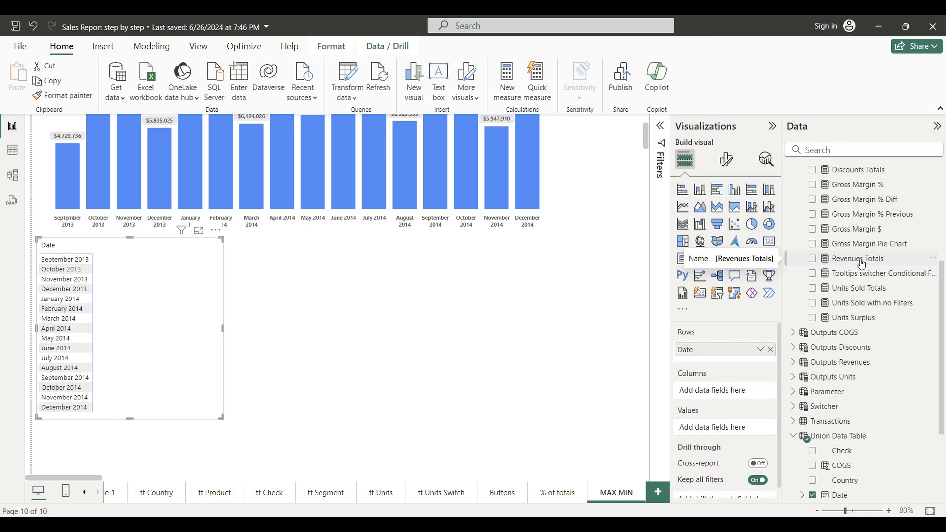
# Add Revenues Totals to the matrix values and lengthen the matrix to fit the total row
pyautogui.moveTo(862, 263); pyautogui.dragTo(723, 433)
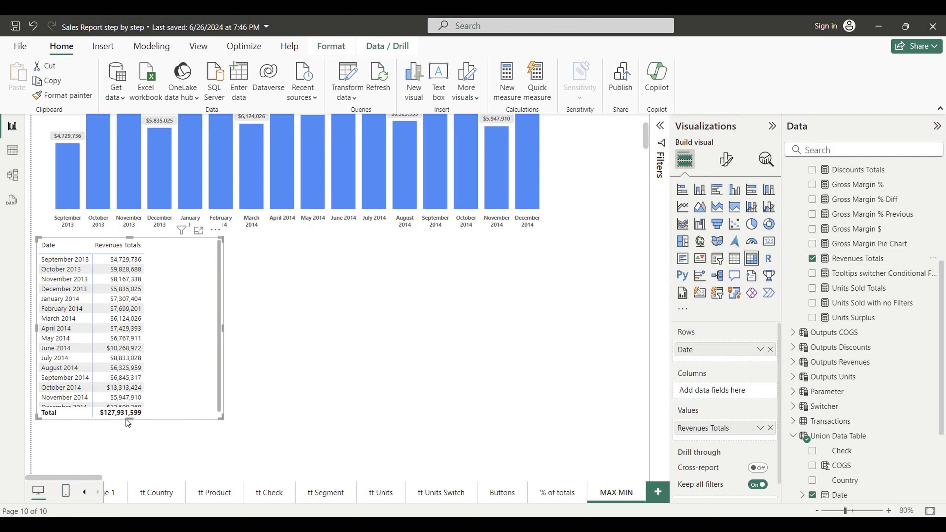
pyautogui.moveTo(130, 420); pyautogui.dragTo(130, 441)
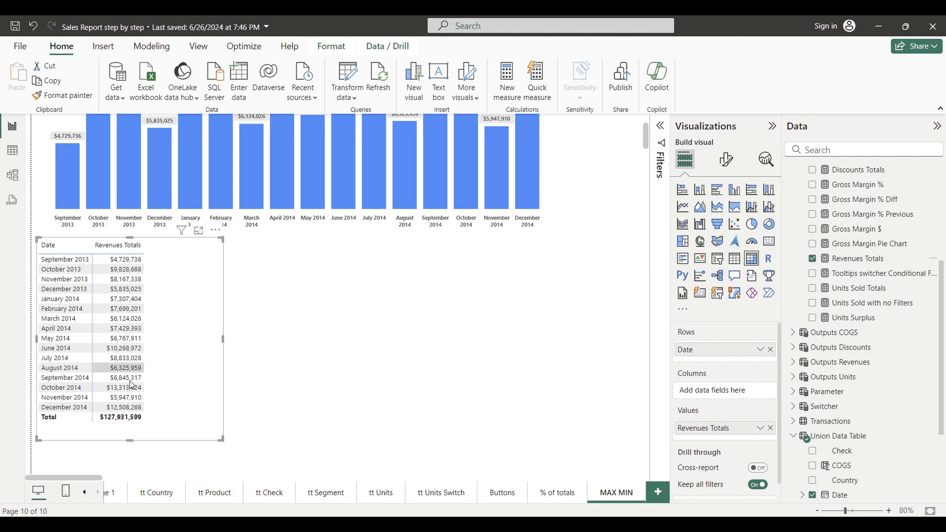
pyautogui.click(268, 343)
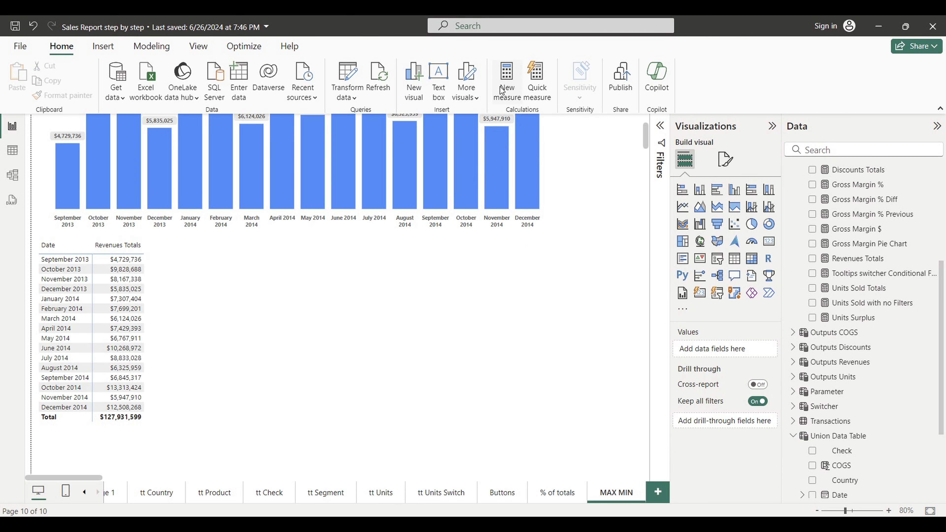
# Create a new measure named MAX Sales Value
pyautogui.click(507, 92)
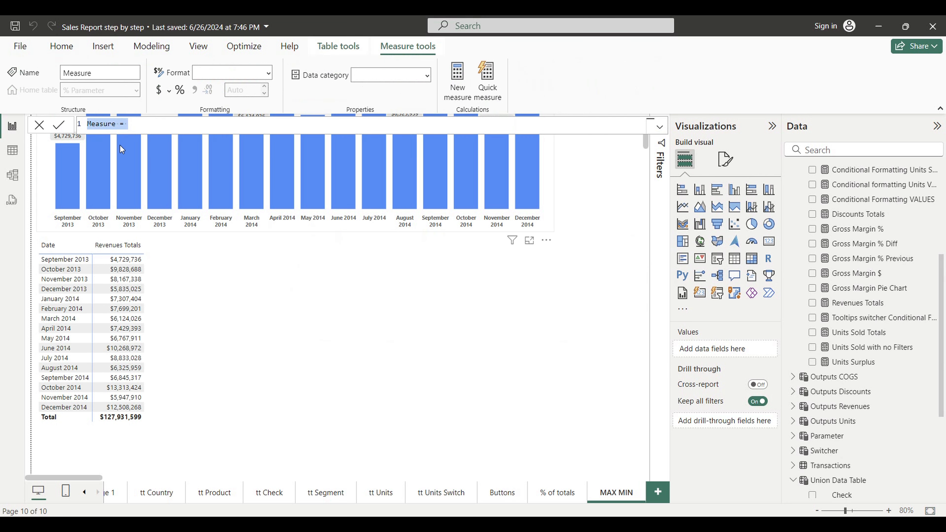
pyautogui.click(124, 127)
pyautogui.doubleClick(101, 124)
pyautogui.write('MAX Sales Val')
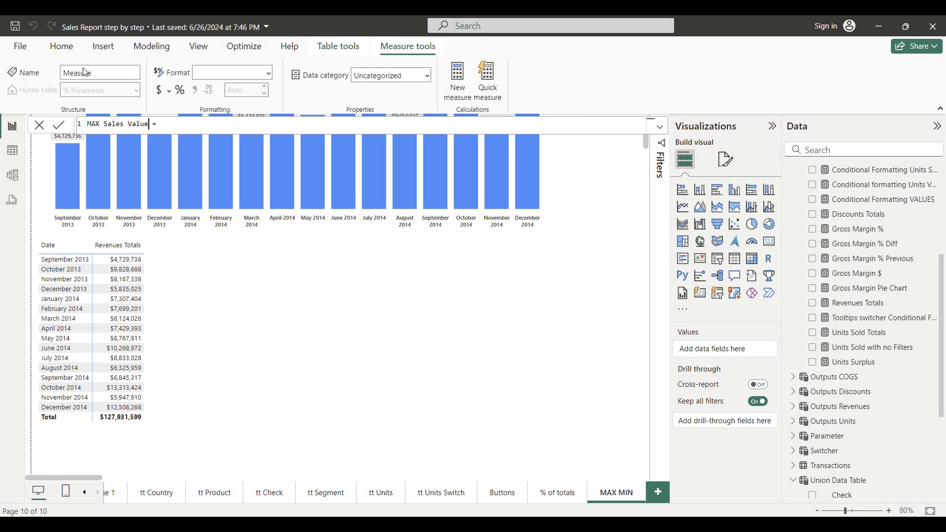
# Begin the measure's formula with MAXX iterating over ALLSELECTED('Union Data Table'[Date])
pyautogui.click(172, 125)
pyautogui.write('ma')
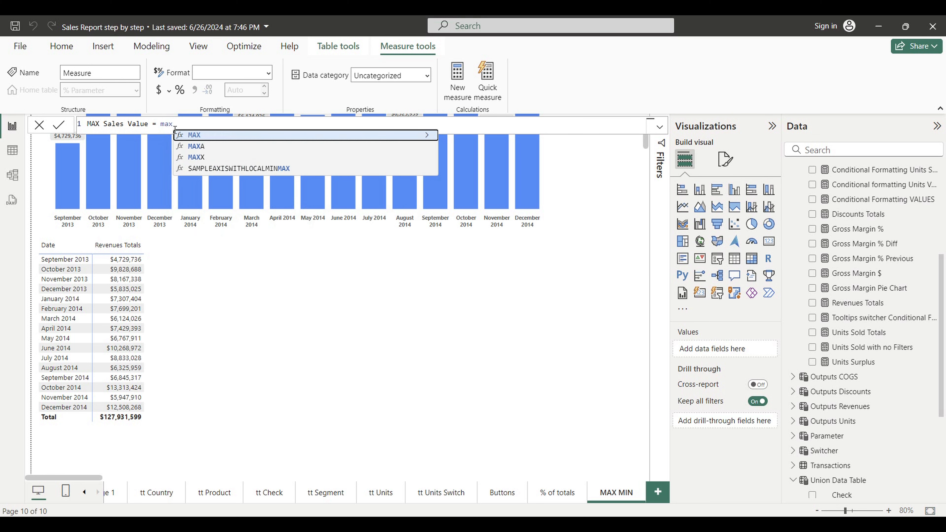
pyautogui.write('x')
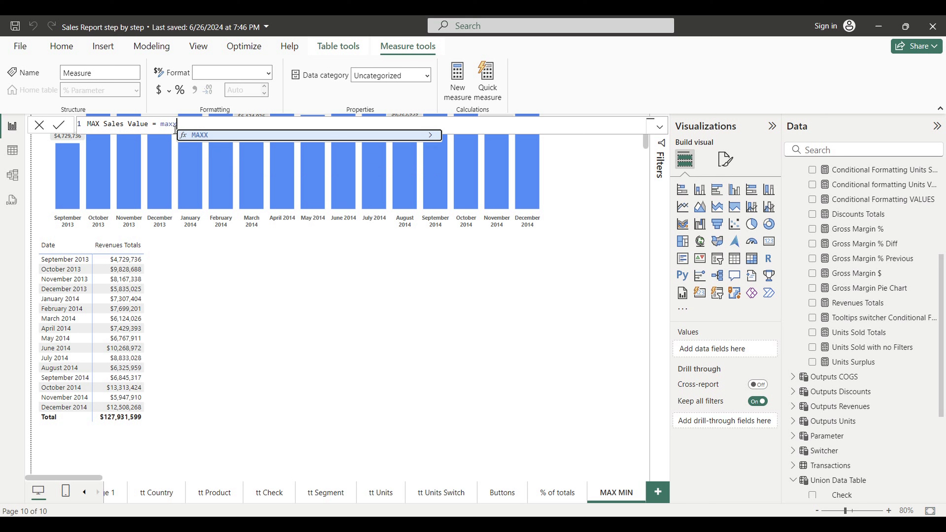
pyautogui.write('(')
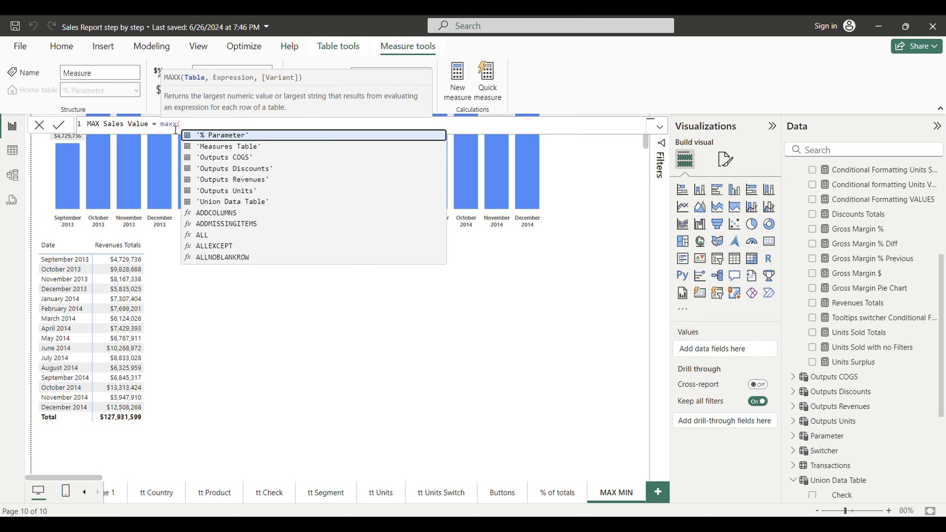
pyautogui.write('all')
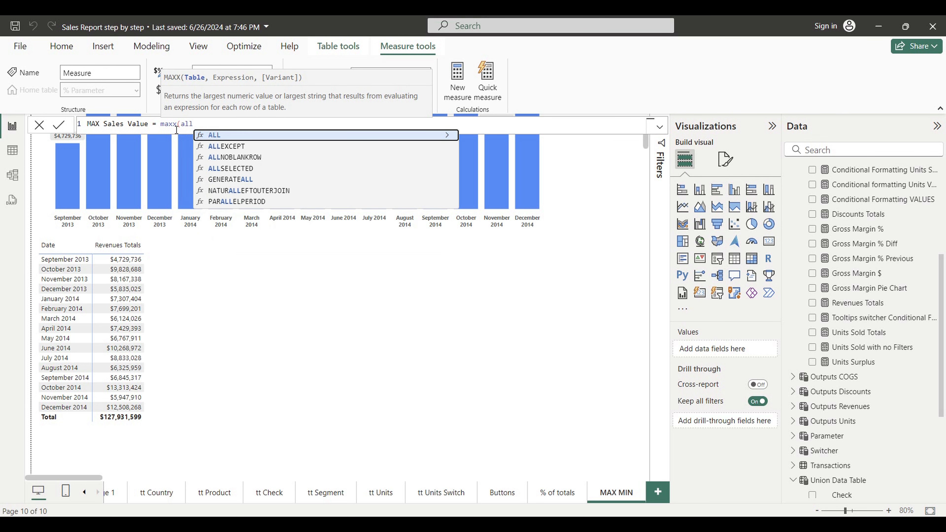
pyautogui.write('se')
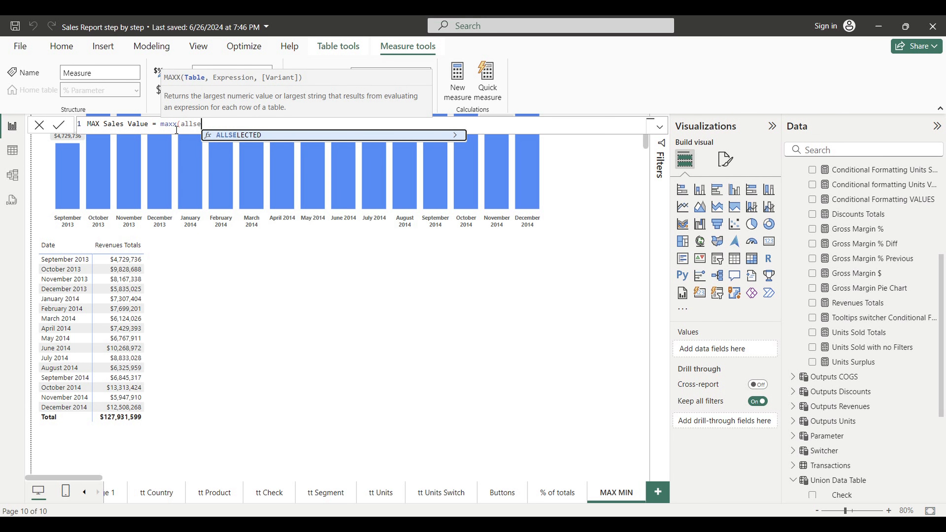
pyautogui.click(251, 134)
pyautogui.write('u')
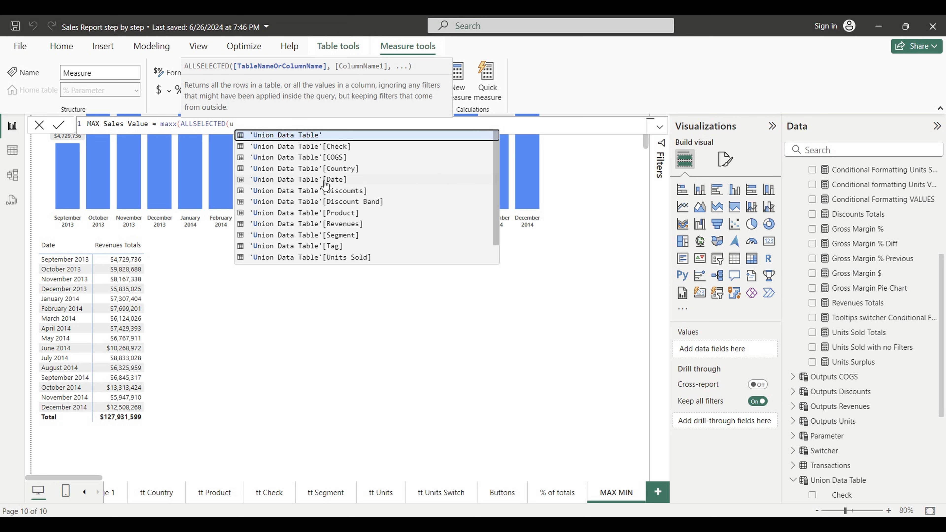
pyautogui.click(316, 179)
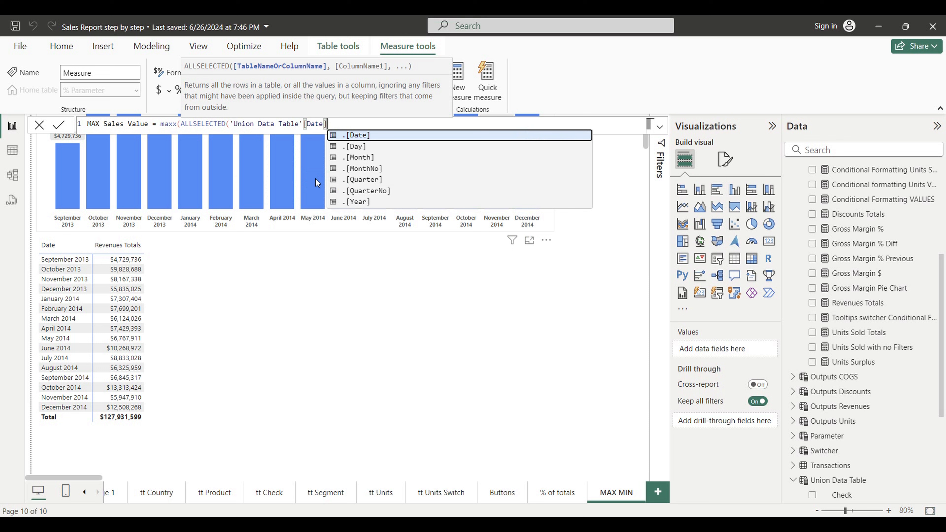
pyautogui.write(')')
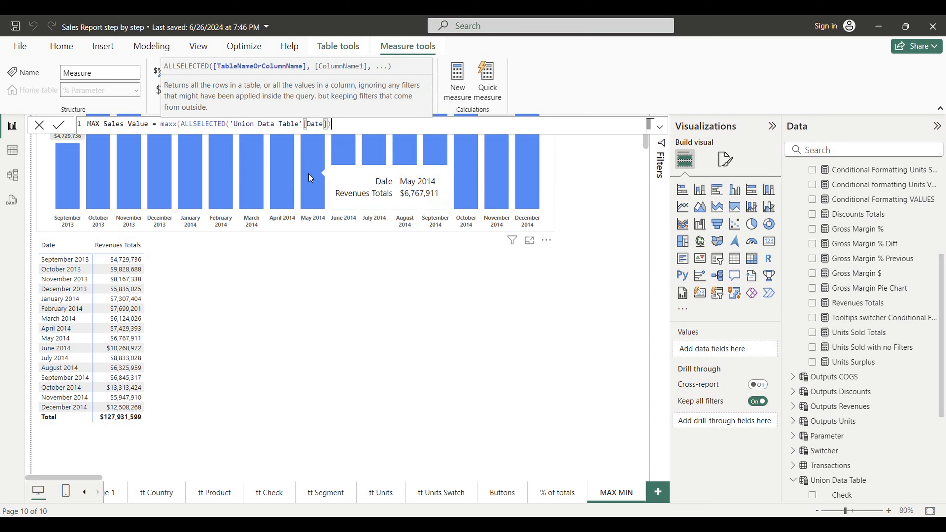
# Complete the formula with [Revenues Totals] as the MAXX expression and store the measure in Measures Table
pyautogui.write(',[')
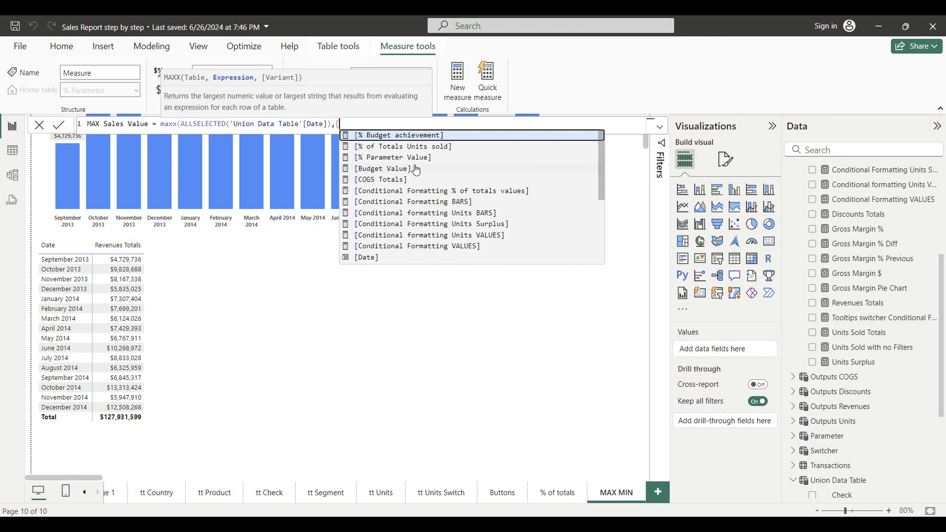
pyautogui.scroll(3, 853, 427)
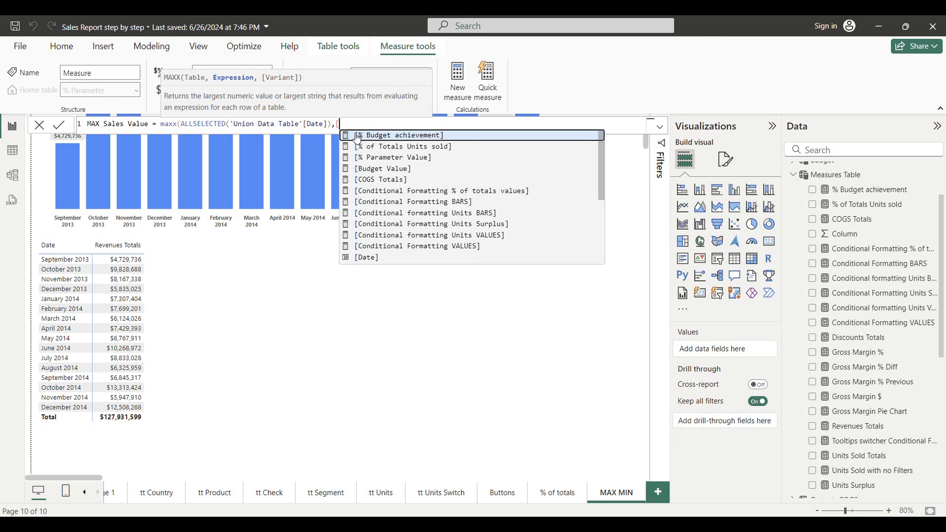
pyautogui.write('re')
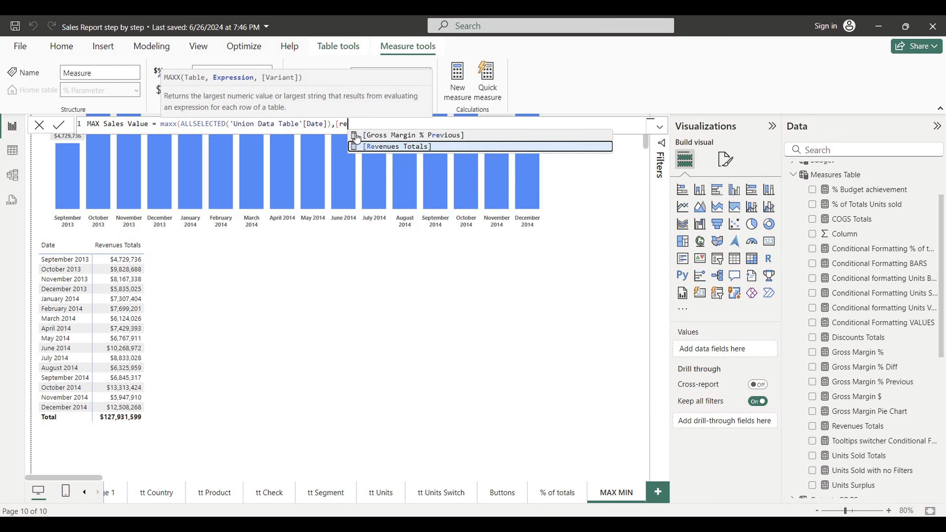
pyautogui.click(377, 147)
pyautogui.write(')')
pyautogui.press('Return')
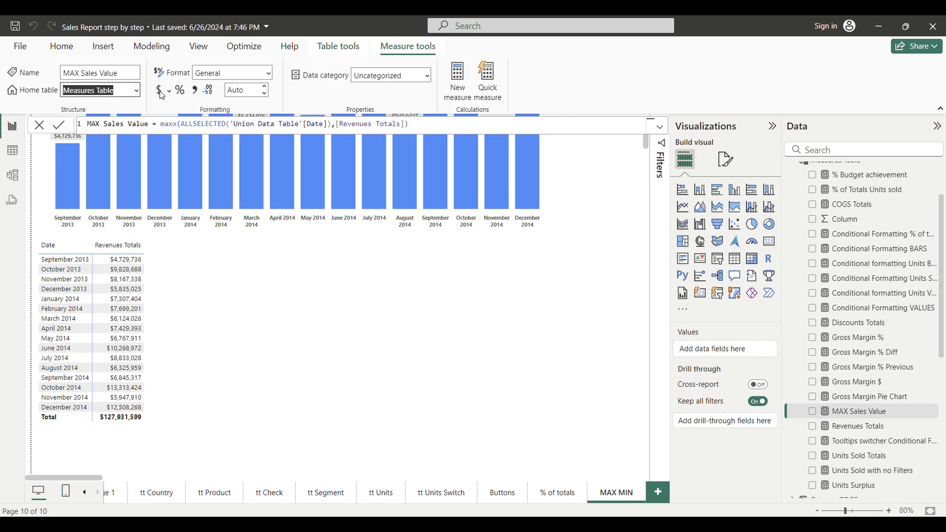
# Format MAX Sales Value as currency with 0 decimal places and add it to the matrix
pyautogui.click(160, 92)
pyautogui.click(264, 86)
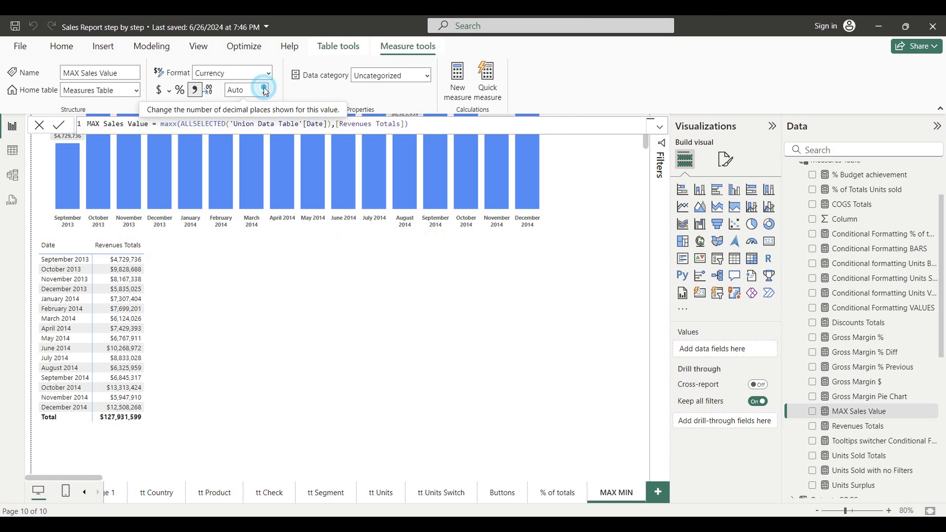
pyautogui.click(265, 91)
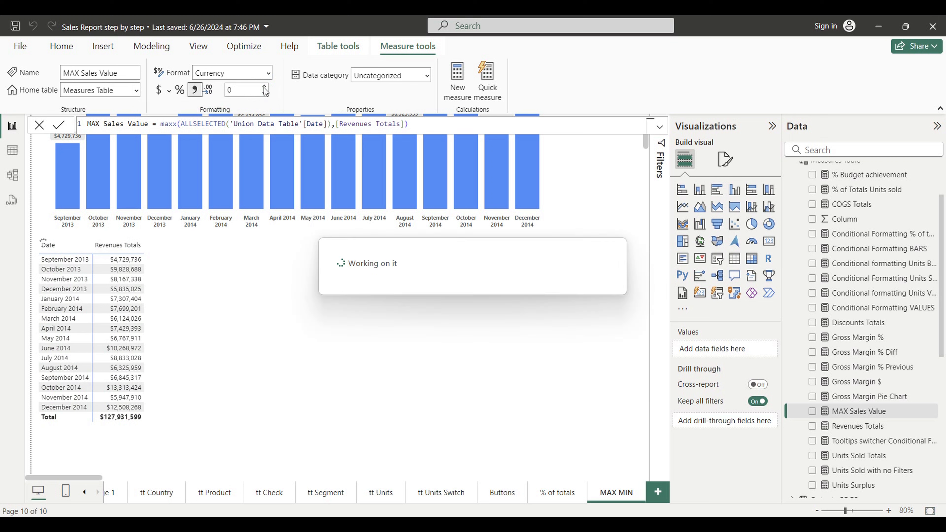
pyautogui.moveTo(843, 411); pyautogui.dragTo(157, 303)
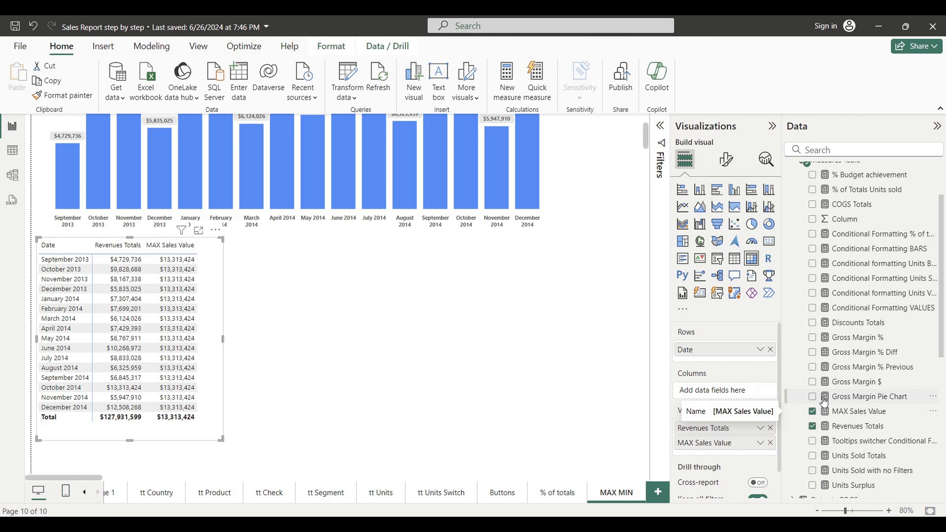
# Duplicate the MAX Sales Value formula into a new measure
pyautogui.click(846, 414)
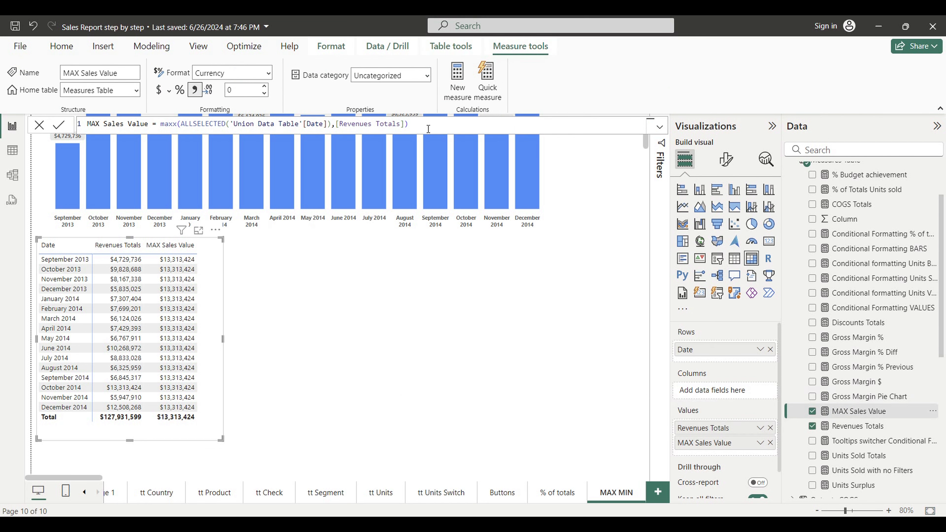
pyautogui.moveTo(409, 124); pyautogui.dragTo(71, 133)
pyautogui.hotkey('ctrl', 'c')
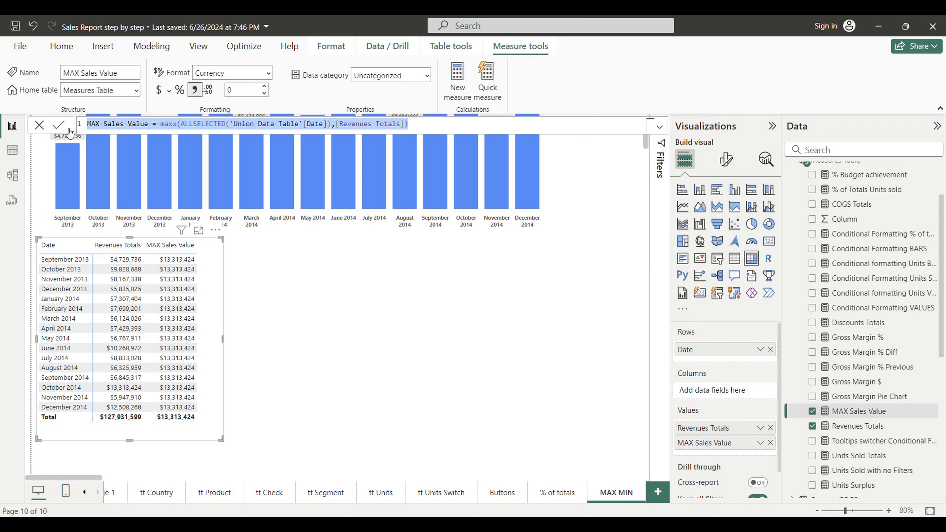
pyautogui.click(460, 77)
pyautogui.hotkey('ctrl', 'v')
# Rename the copied measure MIN Sales Value, replace MAXX with MINX in its formula, and commit it
pyautogui.doubleClick(95, 123)
pyautogui.write('MIN')
pyautogui.doubleClick(169, 124)
pyautogui.write('minx')
pyautogui.moveTo(160, 124); pyautogui.dragTo(423, 128)
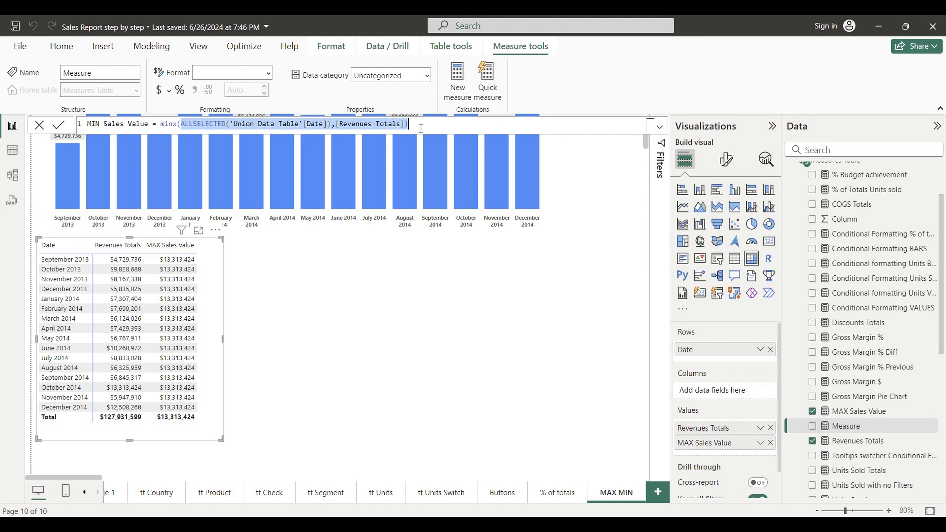
pyautogui.click(421, 128)
pyautogui.press('Return')
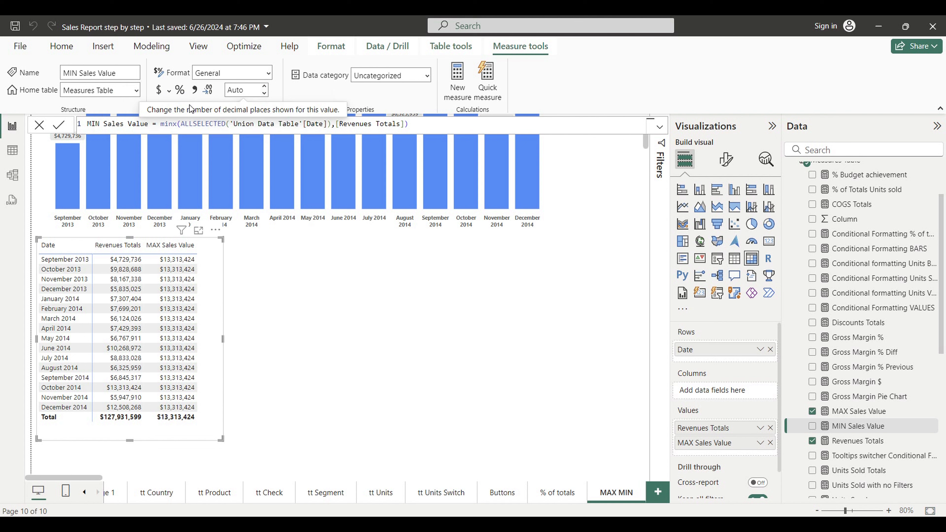
# Format MIN Sales Value as currency with 0 decimal places and add it to the matrix after MAX Sales Value, widening the matrix to fit
pyautogui.click(160, 91)
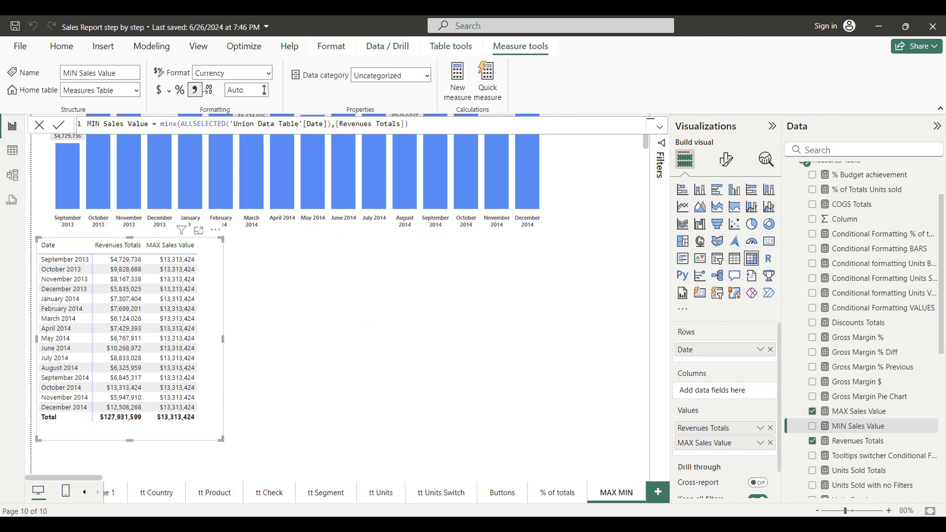
pyautogui.click(265, 91)
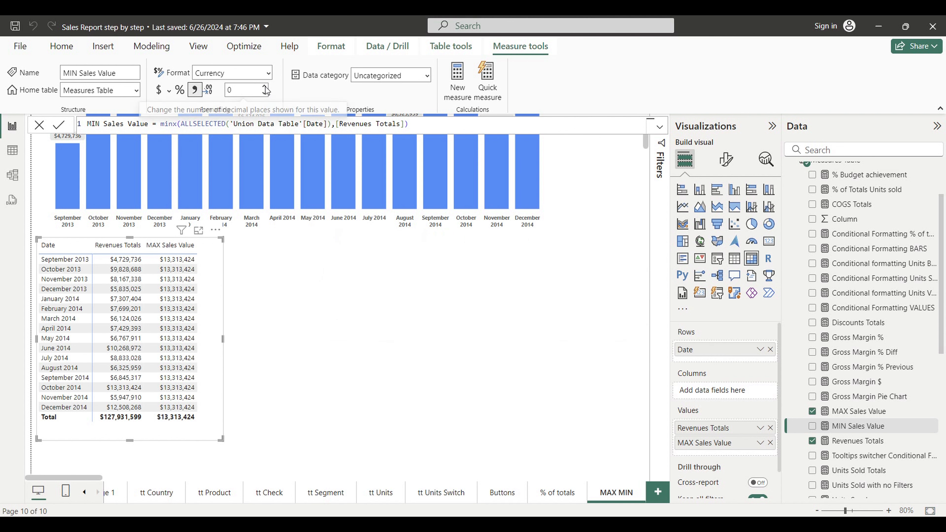
pyautogui.click(860, 429)
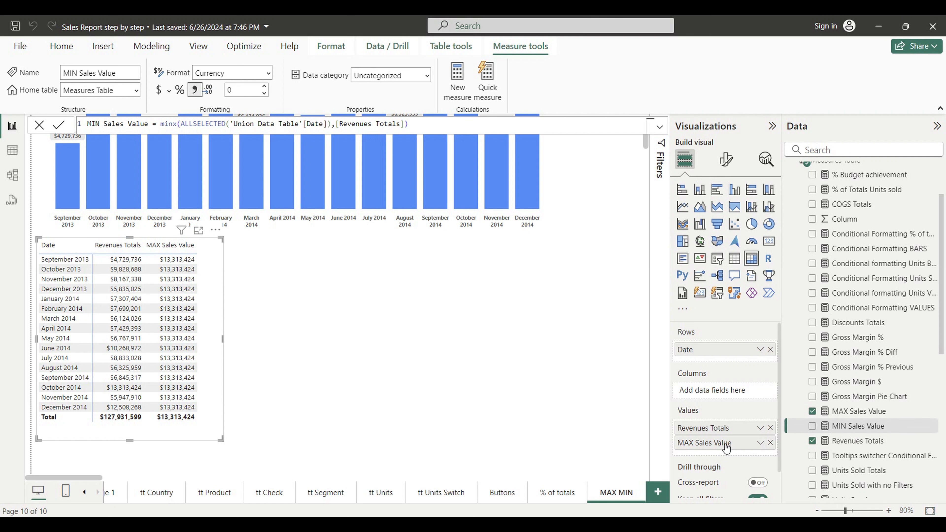
pyautogui.moveTo(845, 426); pyautogui.dragTo(752, 448)
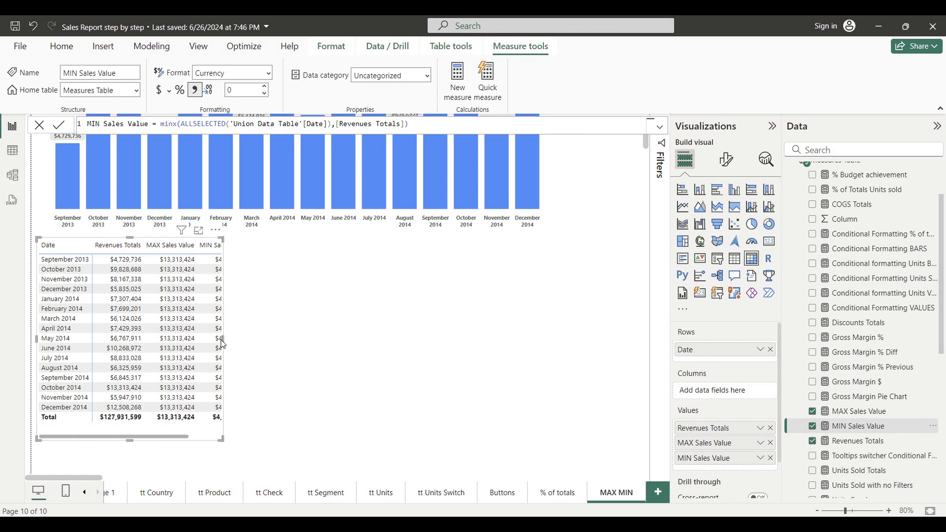
pyautogui.moveTo(224, 339); pyautogui.dragTo(257, 341)
pyautogui.click(372, 336)
# Create a new measure named Color Marker and begin its IF formula with an equality test on [Revenues Totals]
pyautogui.click(151, 46)
pyautogui.click(73, 80)
pyautogui.write('Color ')
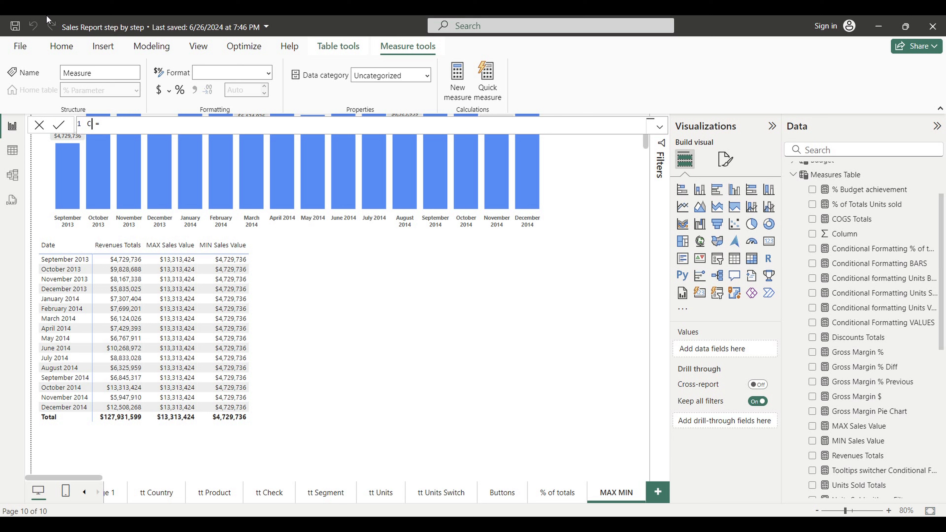
pyautogui.write('Marker = if(')
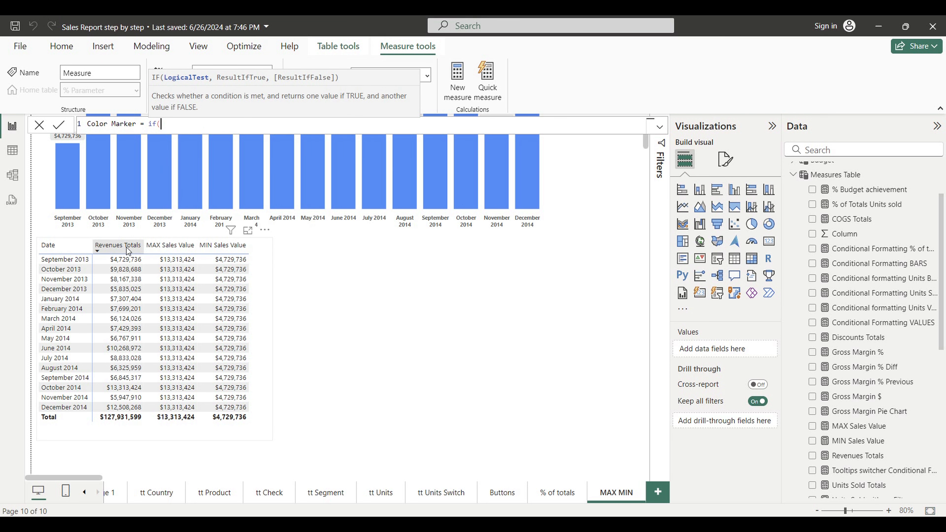
pyautogui.write('[Revenues Totals]')
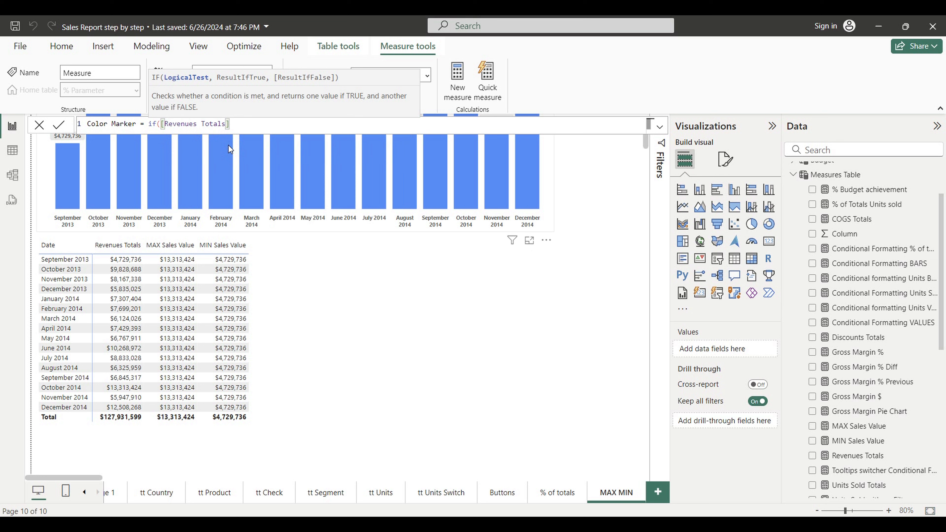
pyautogui.write('=')
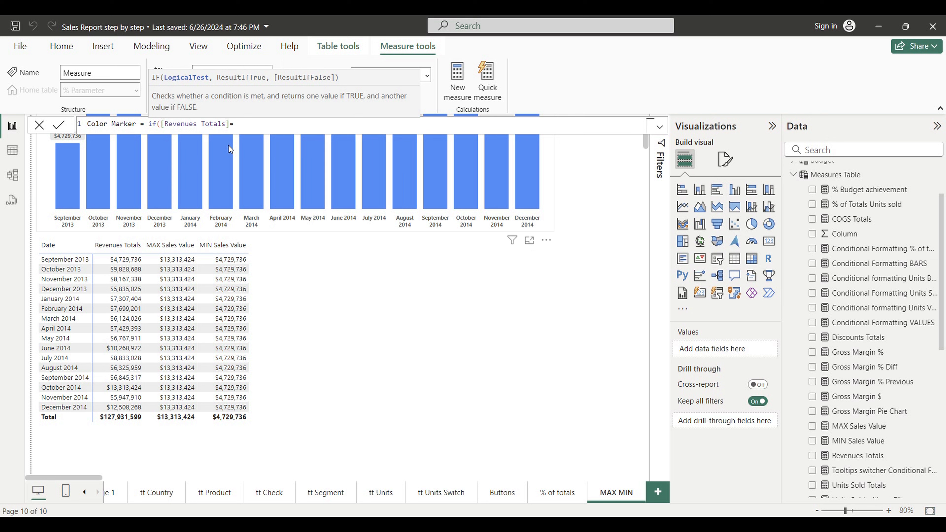